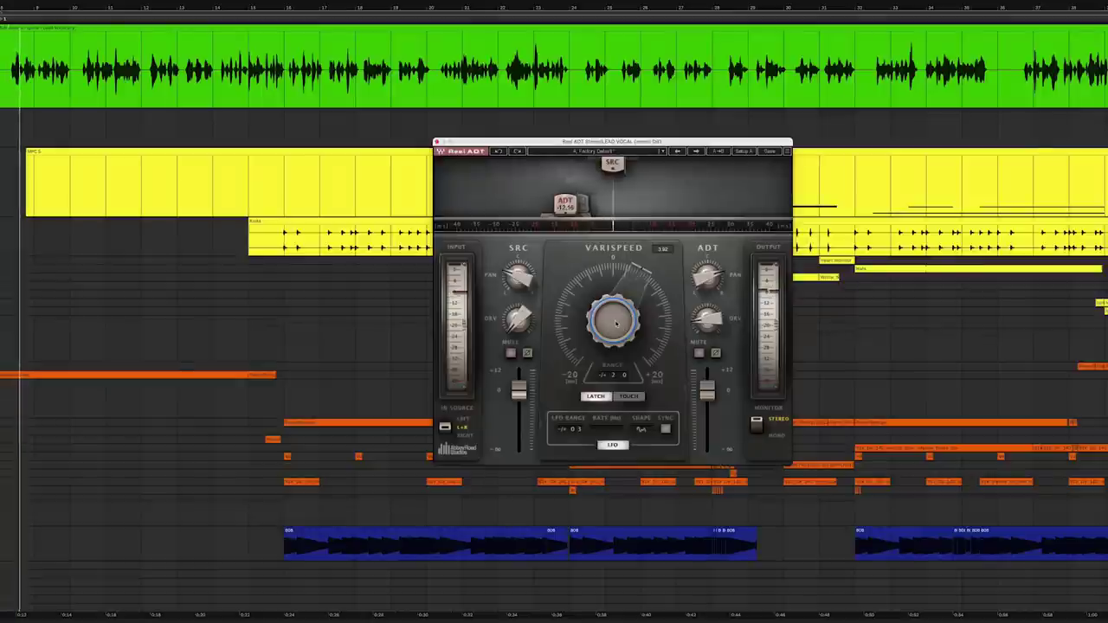
Set the Varispeed LFO shape to Sine Up and its rate to 1.4 Hz
left_click(640, 429)
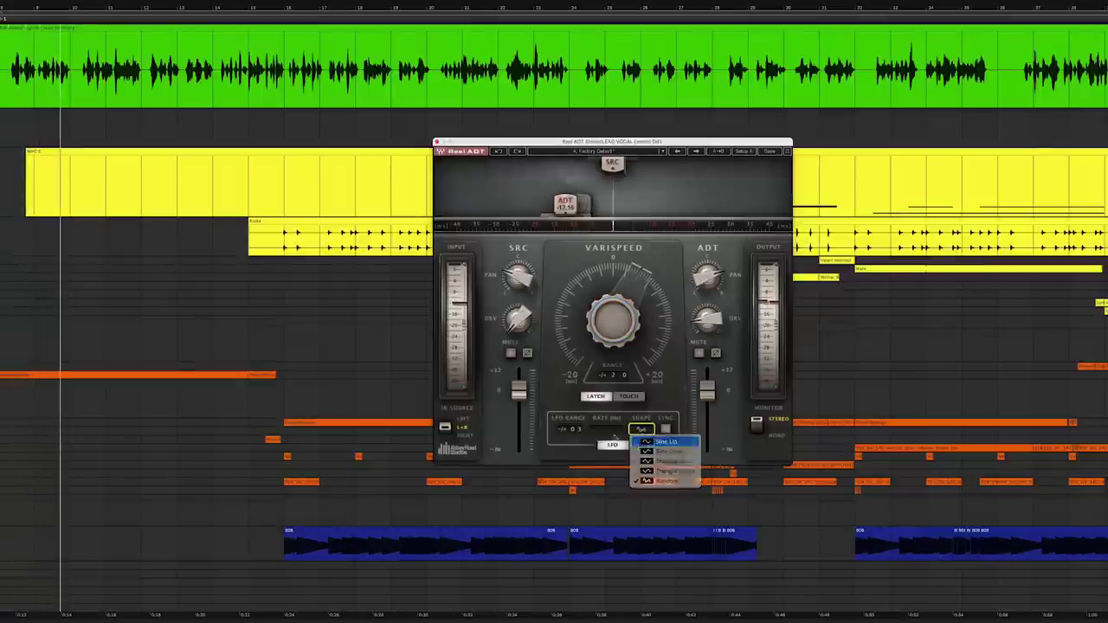
left_click(665, 442)
type("1.4")
key("Return")
Adjust the LFO range to 0.3 ms and slow the LFO rate to 0.690 Hz
left_click_drag(569, 428, 569, 419)
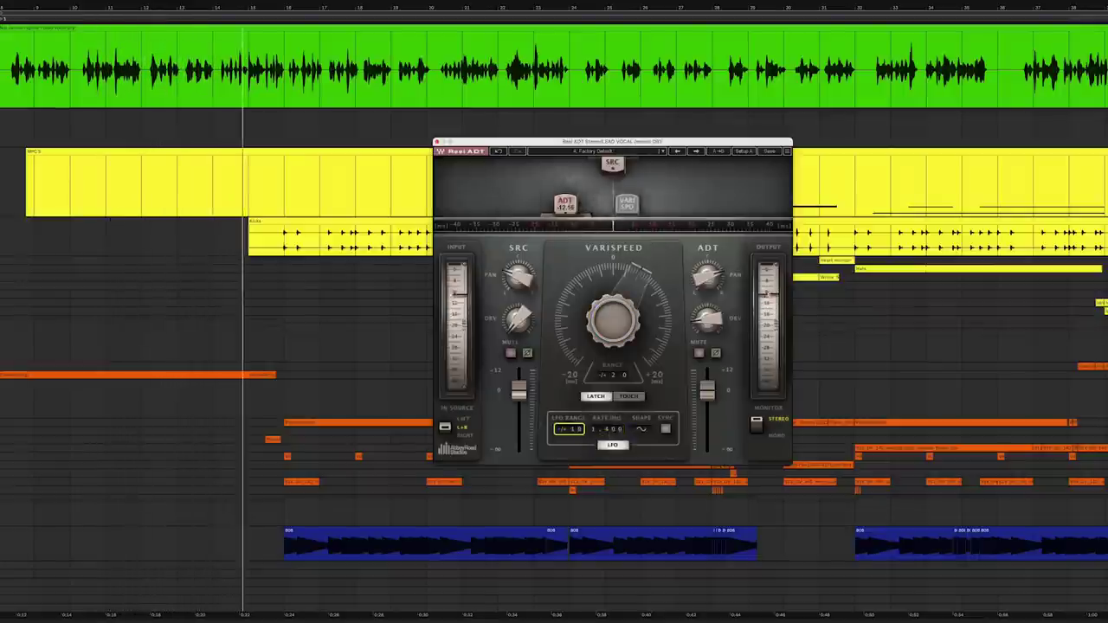
left_click_drag(569, 428, 568, 445)
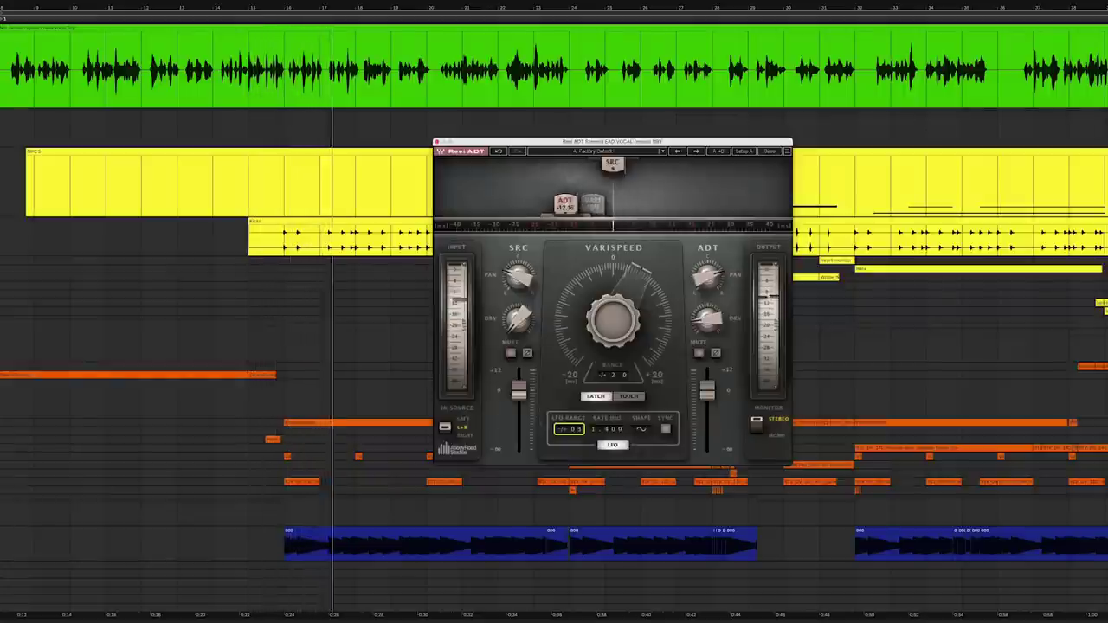
left_click_drag(609, 431, 610, 470)
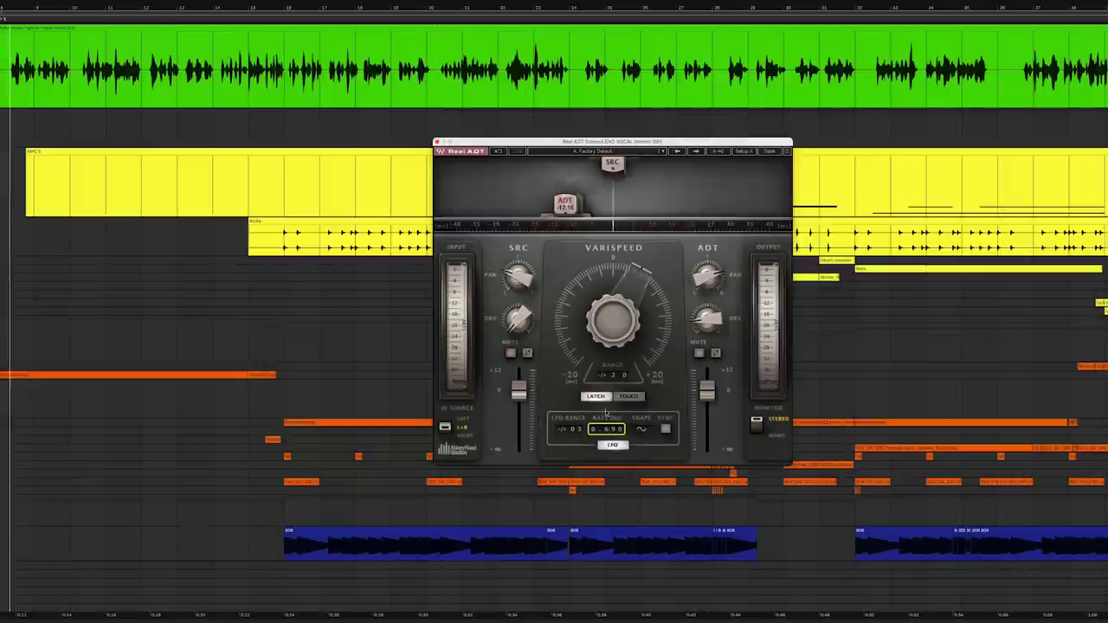
Raise the ADT drive and try different pan positions for the SRC and ADT signals
mouse_move(717, 327)
left_mouse_down()
mouse_move(712, 276)
mouse_move(711, 315)
left_mouse_up()
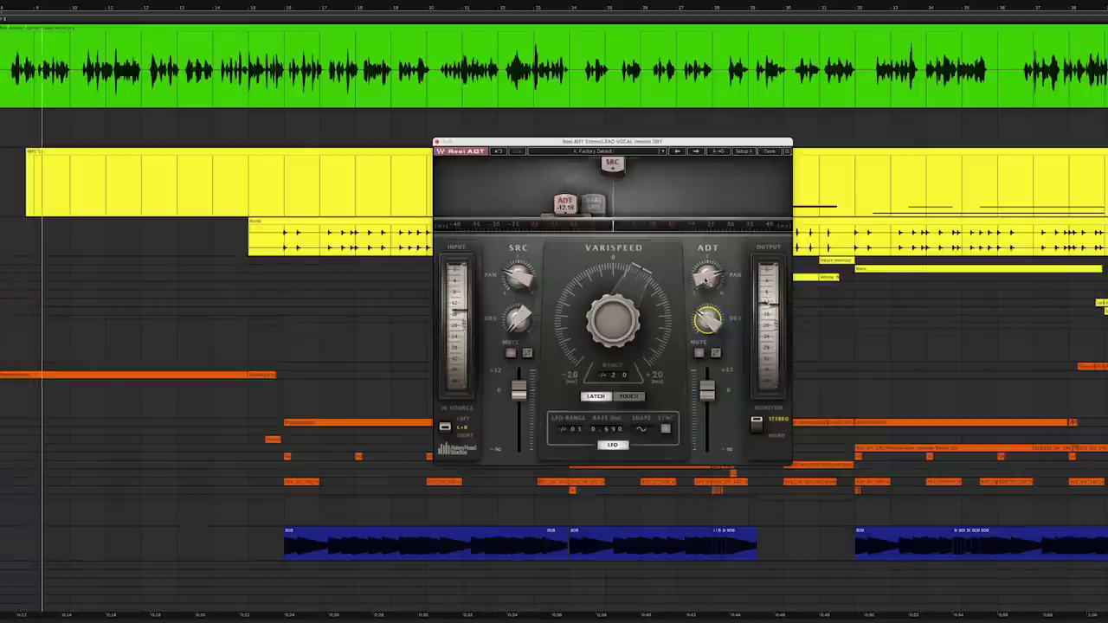
left_click(706, 278)
left_click(520, 277)
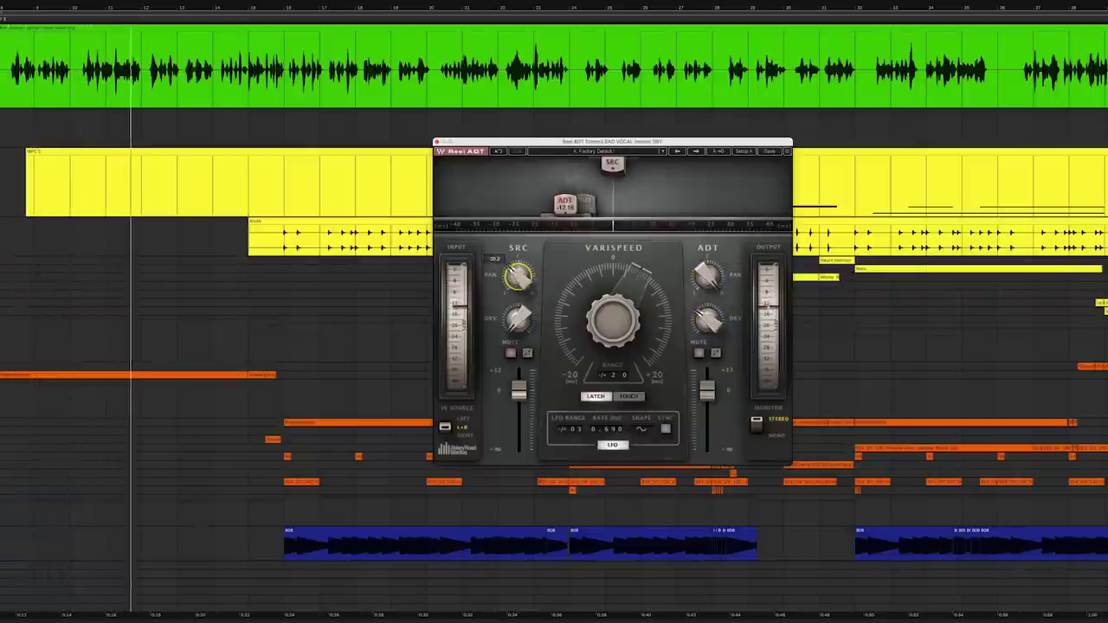
left_click(705, 276)
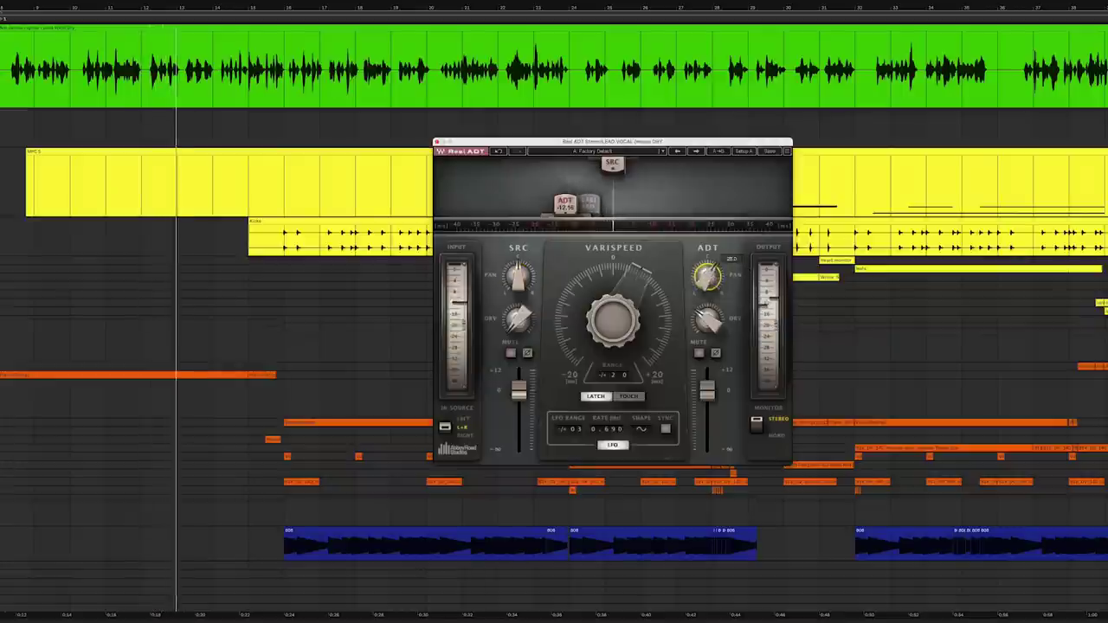
left_click_drag(707, 276, 707, 239)
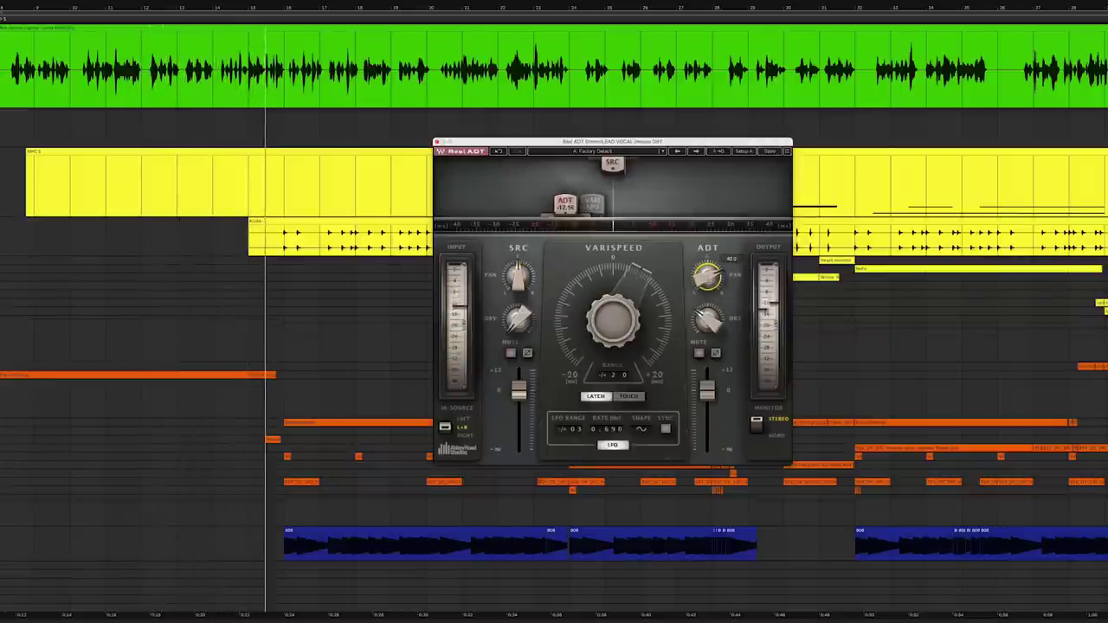
left_click(518, 275)
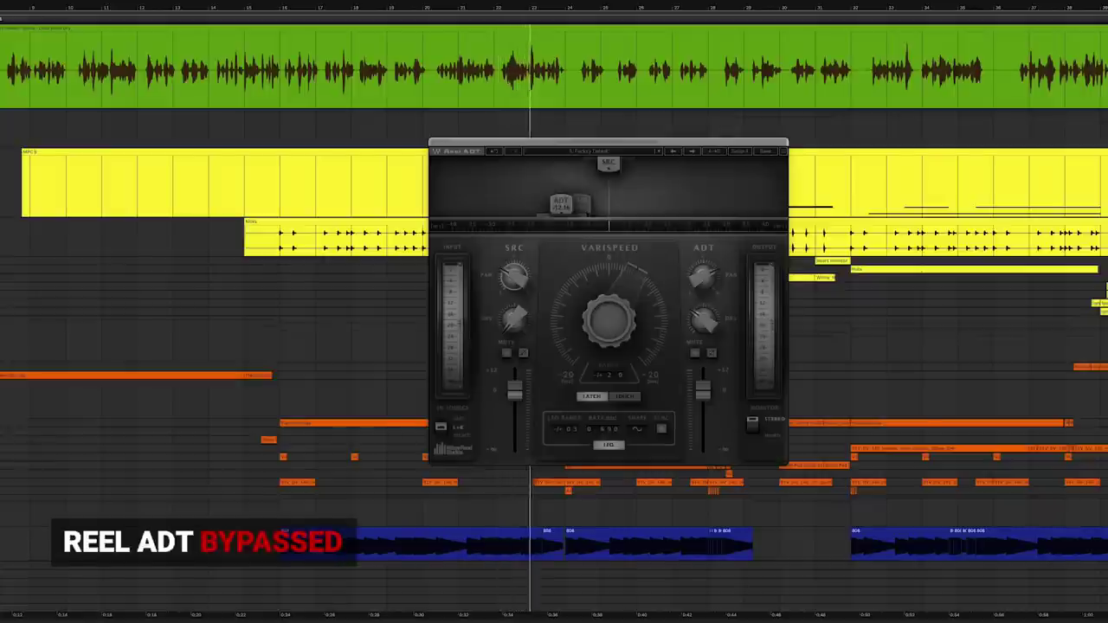
key("a")
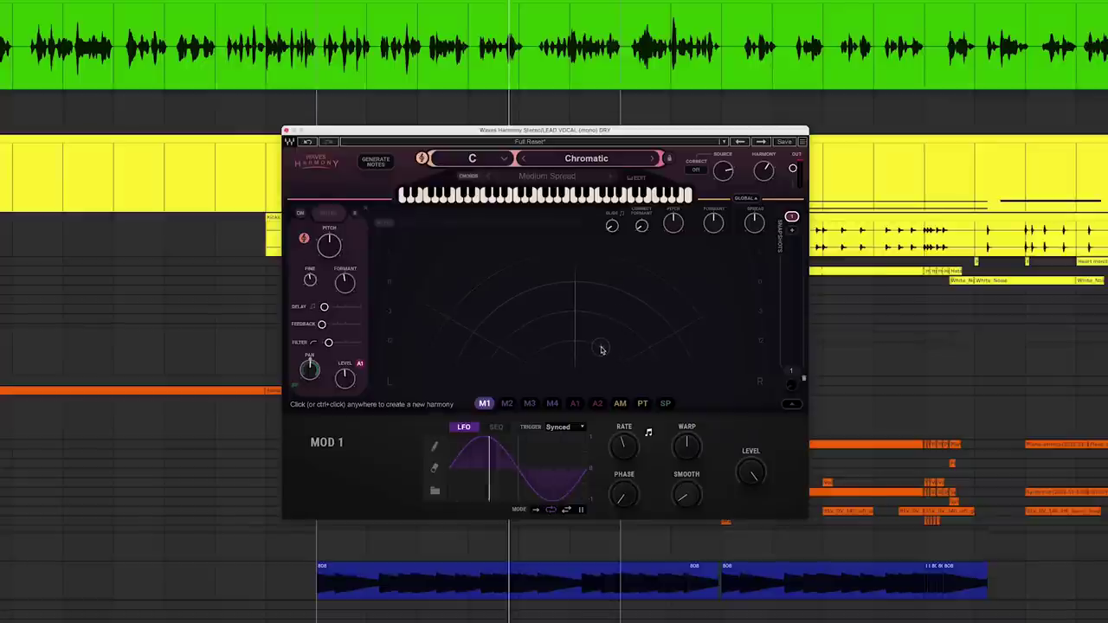
Add a unison harmony panned right and a -5 harmony panned left, then shift both slightly to the left
left_click(627, 307)
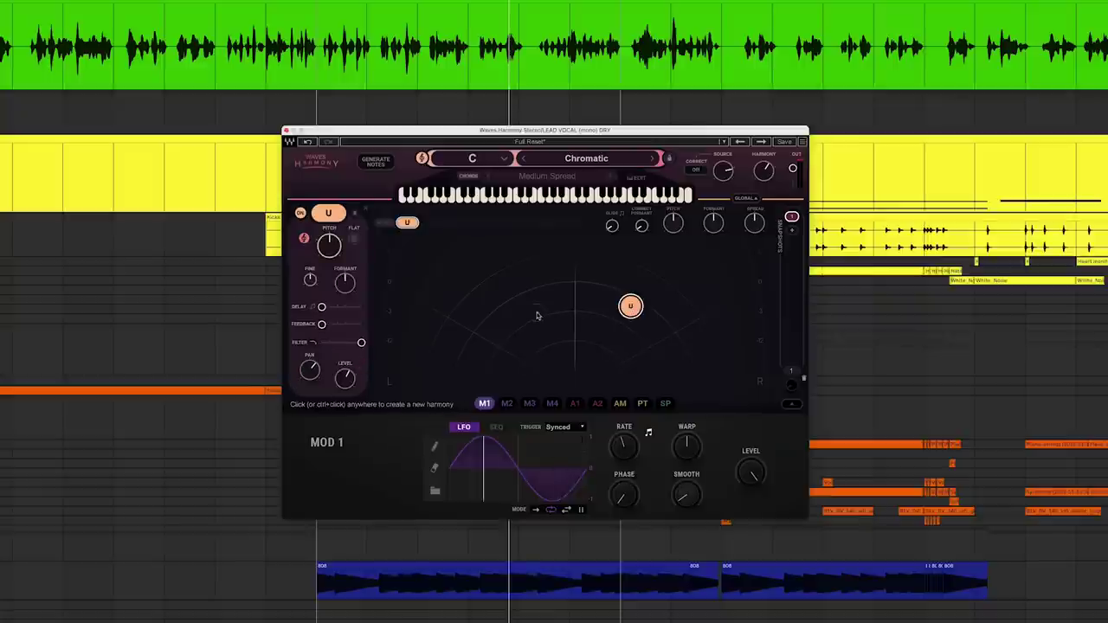
left_click(531, 302)
left_click_drag(516, 272, 651, 342)
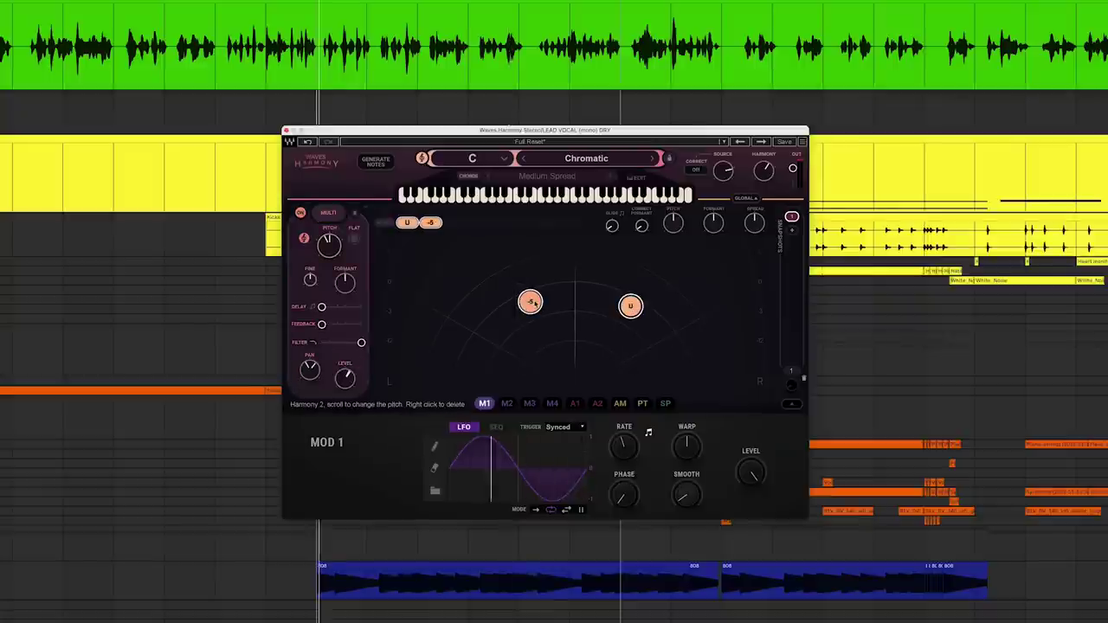
mouse_move(530, 302)
left_mouse_down()
mouse_move(431, 283)
mouse_move(424, 265)
mouse_move(413, 284)
mouse_move(527, 337)
mouse_move(626, 295)
mouse_move(523, 304)
left_mouse_up()
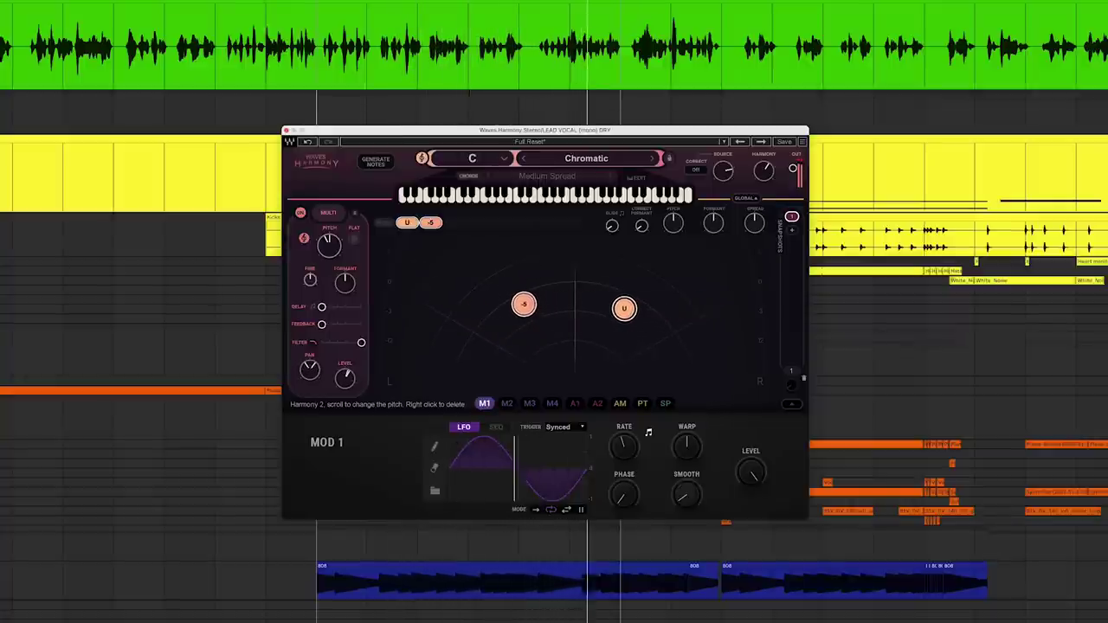
Set the left-panned harmony's pitch to unison with a fine tune offset of -23 cents
left_click(525, 305)
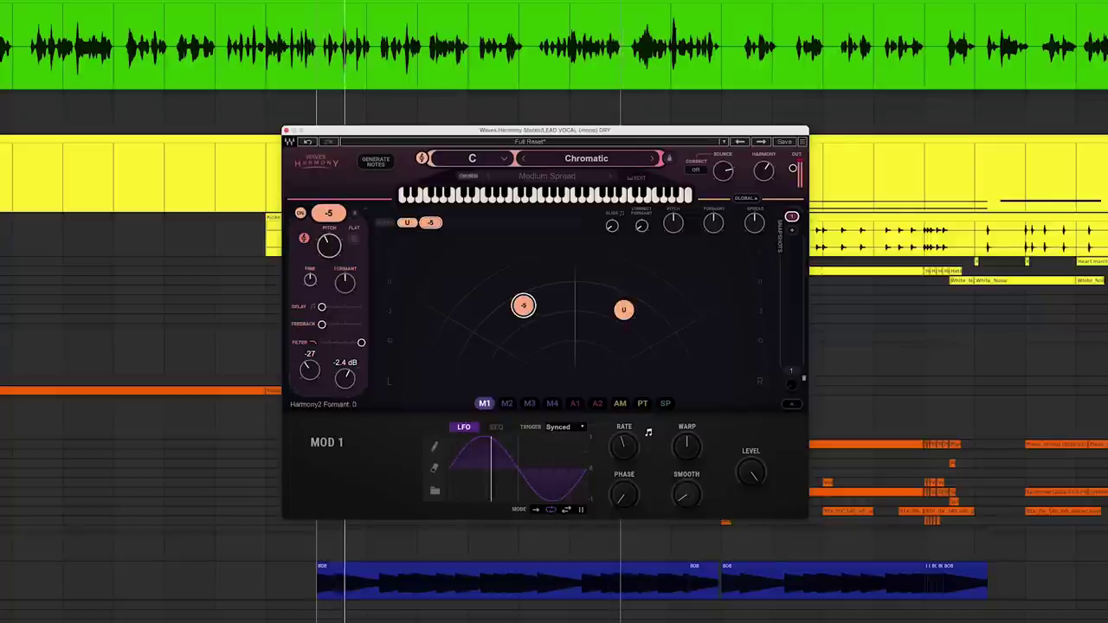
left_click_drag(329, 245, 329, 224)
left_click_drag(309, 279, 310, 291)
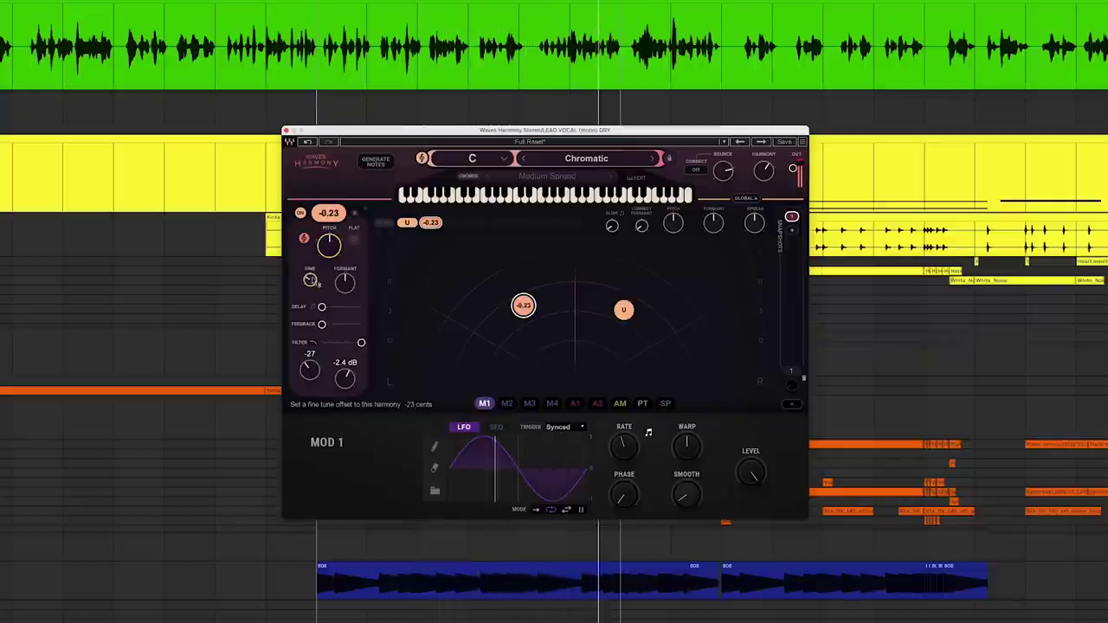
Set the right-panned harmony's fine tune offset to 24 cents
left_click(624, 310)
left_click_drag(310, 283, 311, 277)
left_click_drag(623, 302, 623, 297)
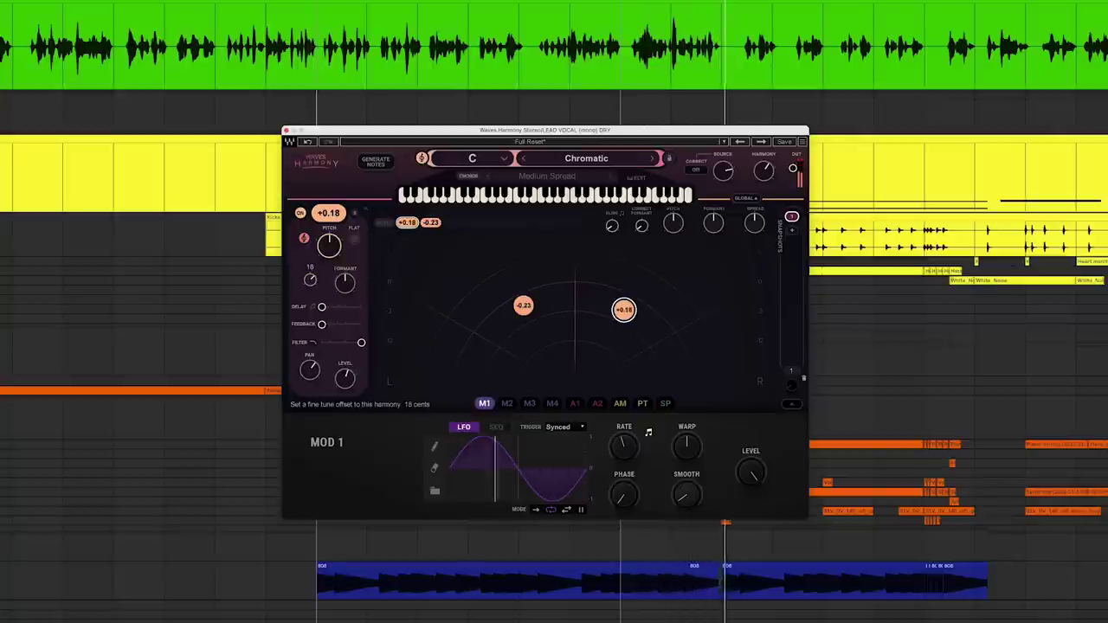
left_click_drag(310, 279, 310, 278)
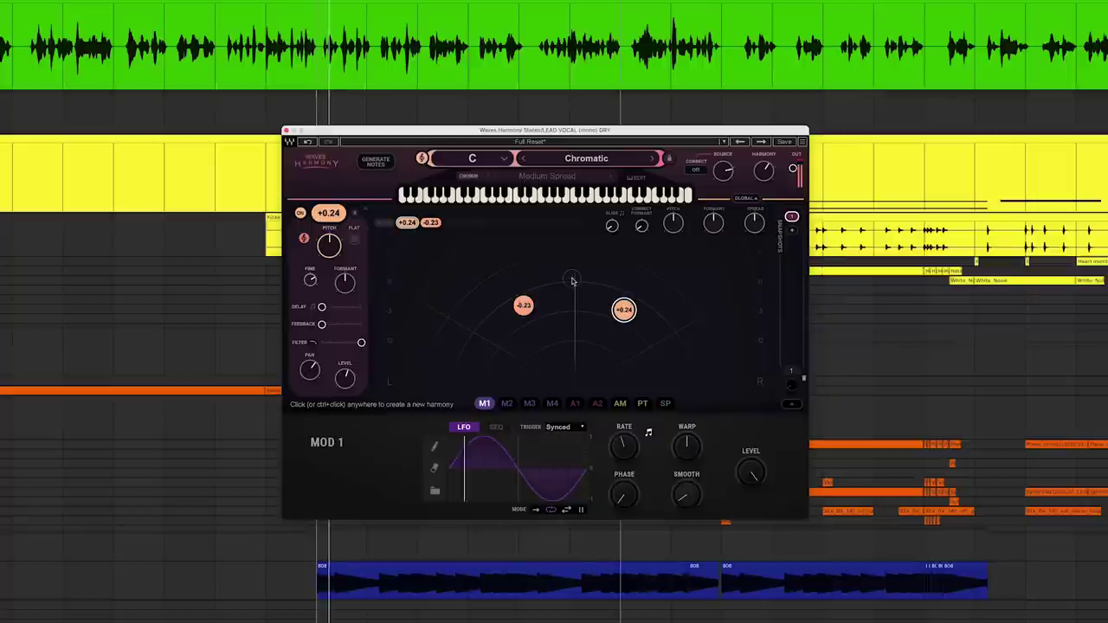
Try spreading the two harmonies wide apart, and set the left one's pitch offset to 0
left_click_drag(523, 305, 396, 304)
left_click_drag(623, 309, 696, 310)
left_click_drag(395, 304, 422, 306)
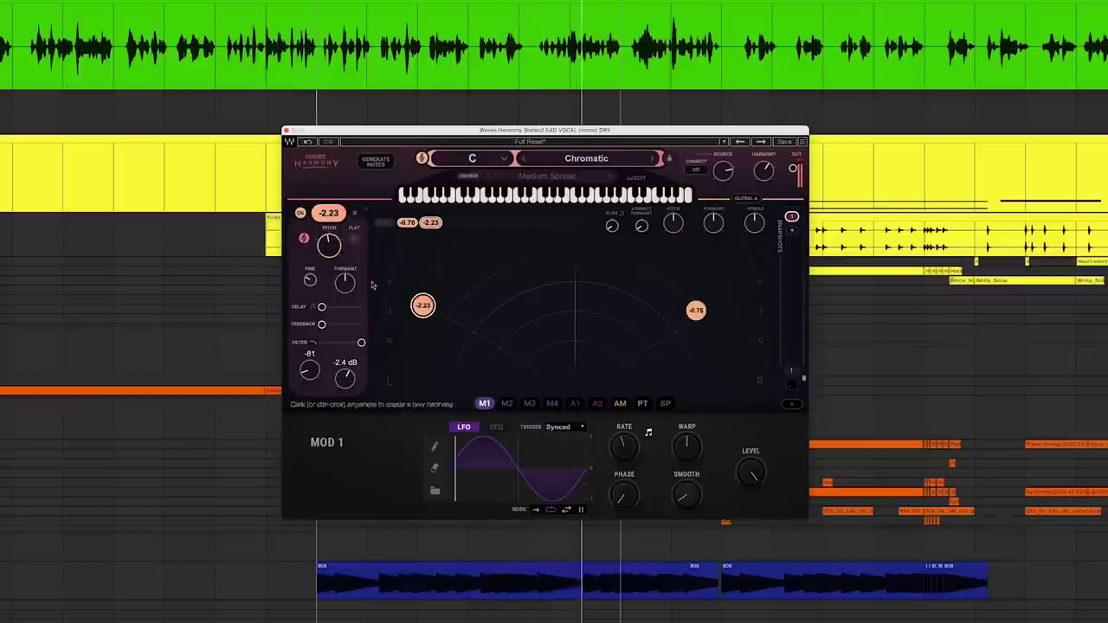
left_click_drag(332, 247, 331, 232)
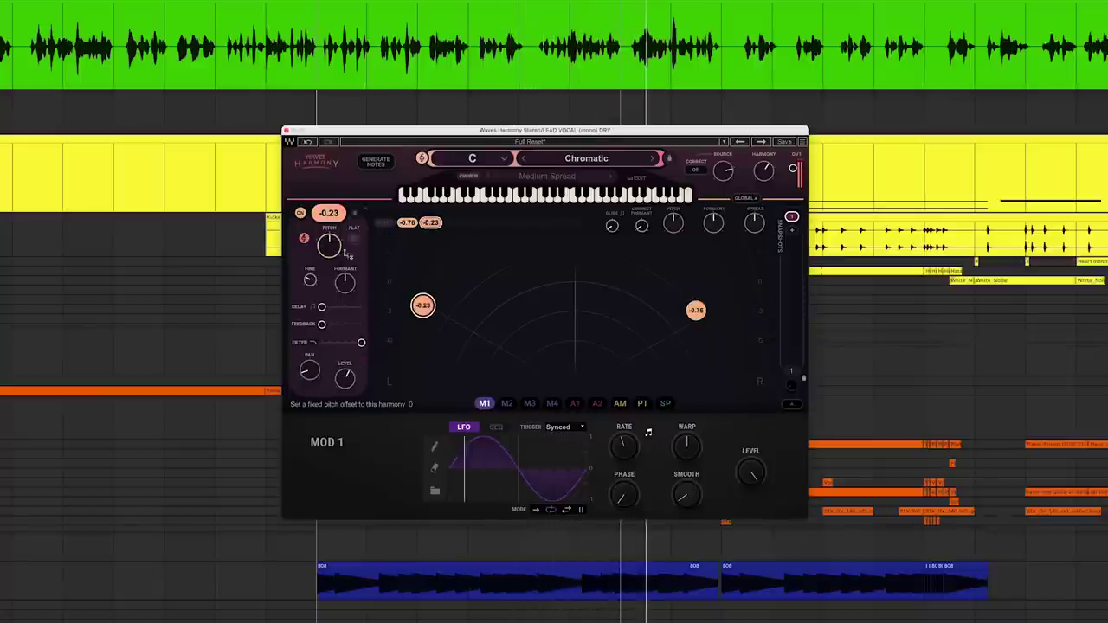
Bring the harmonies nearer the centre, the left at pan -25 and -3.3 dB, the right at pan 24 and -4.5 dB
left_click_drag(422, 304, 485, 306)
left_click_drag(696, 310, 655, 310)
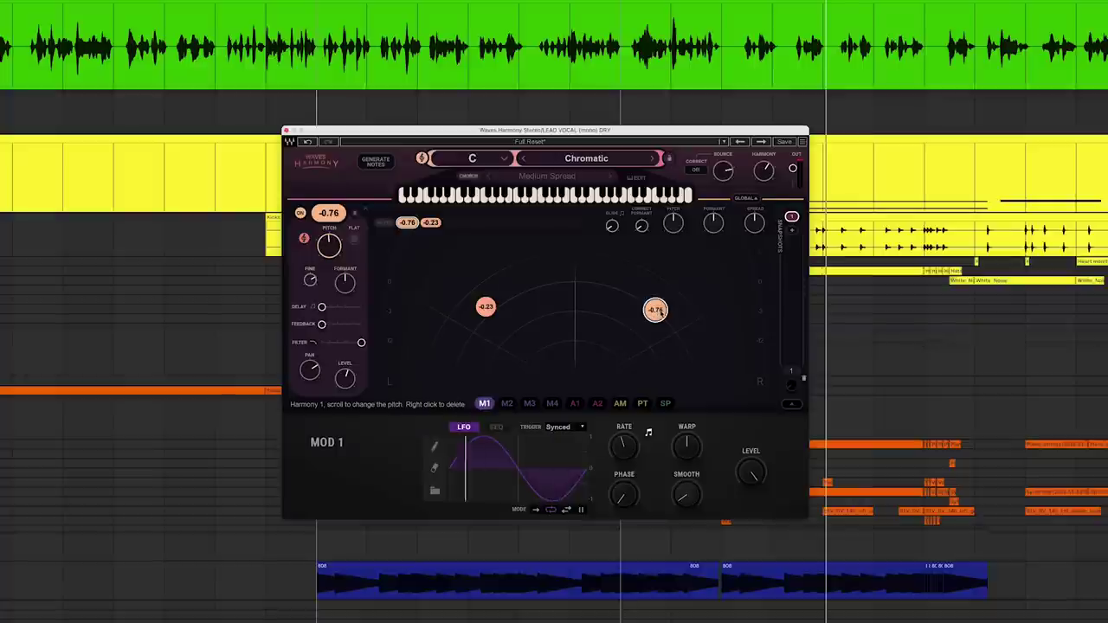
left_click_drag(656, 310, 650, 382)
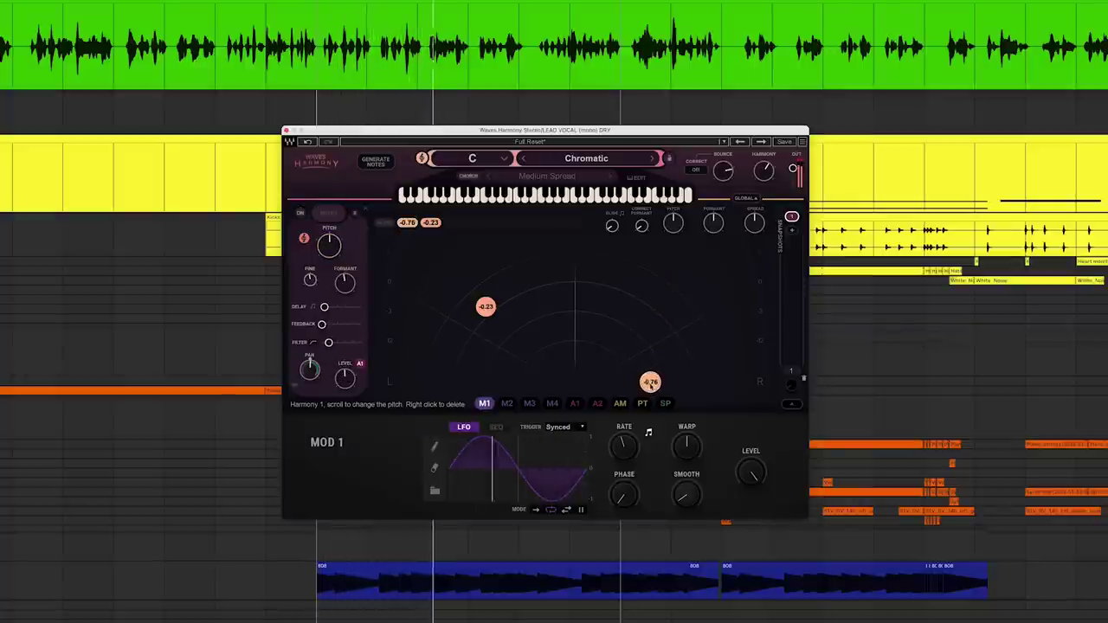
left_click_drag(485, 306, 528, 312)
left_click_drag(650, 382, 620, 318)
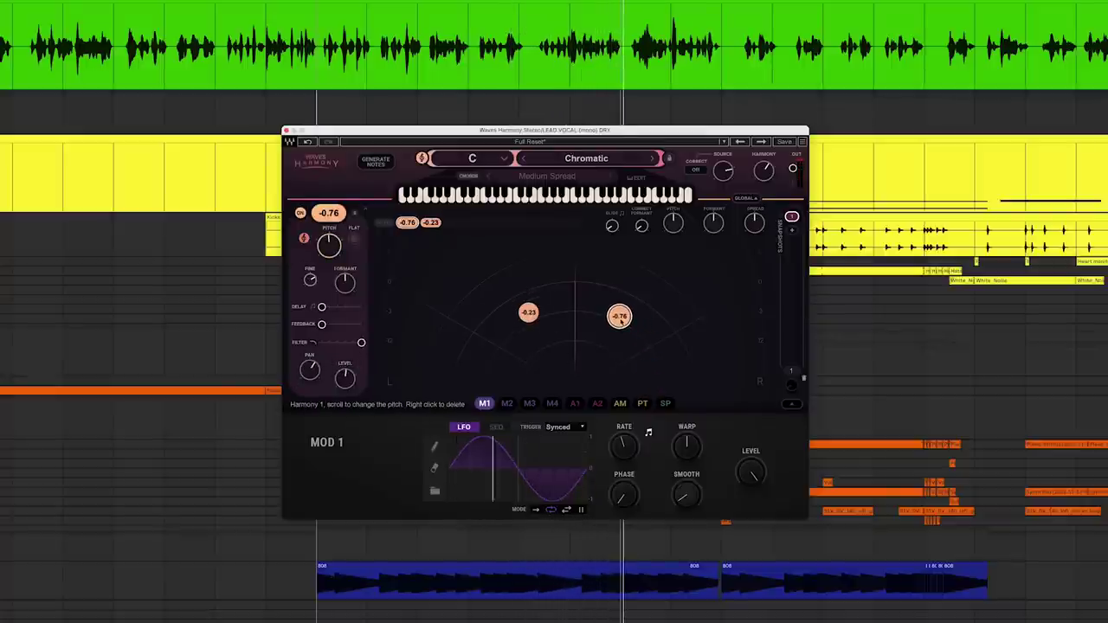
Apply high-pass filters to both harmonies, with cutoffs of 107 Hz on the left one and 128 Hz on the right one
left_click(533, 317)
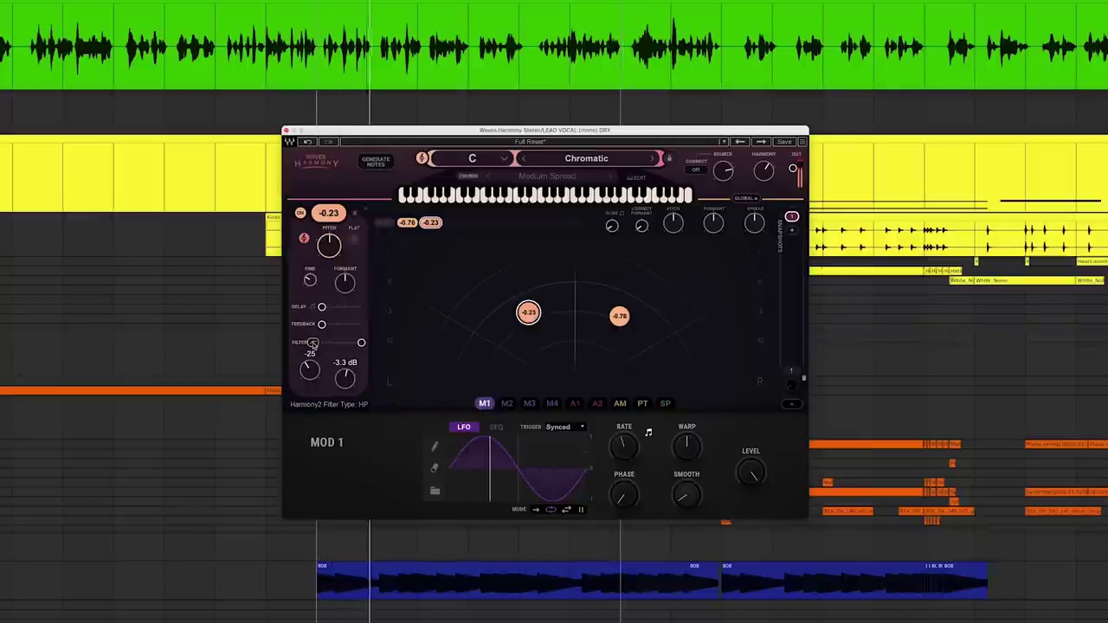
left_click_drag(361, 343, 328, 342)
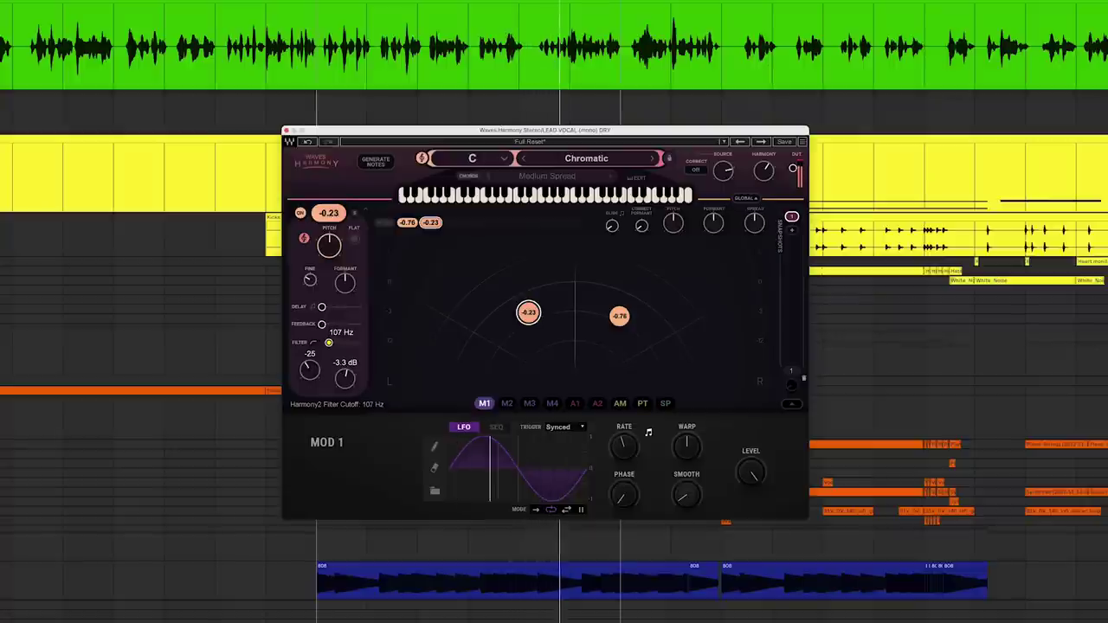
left_click(620, 318)
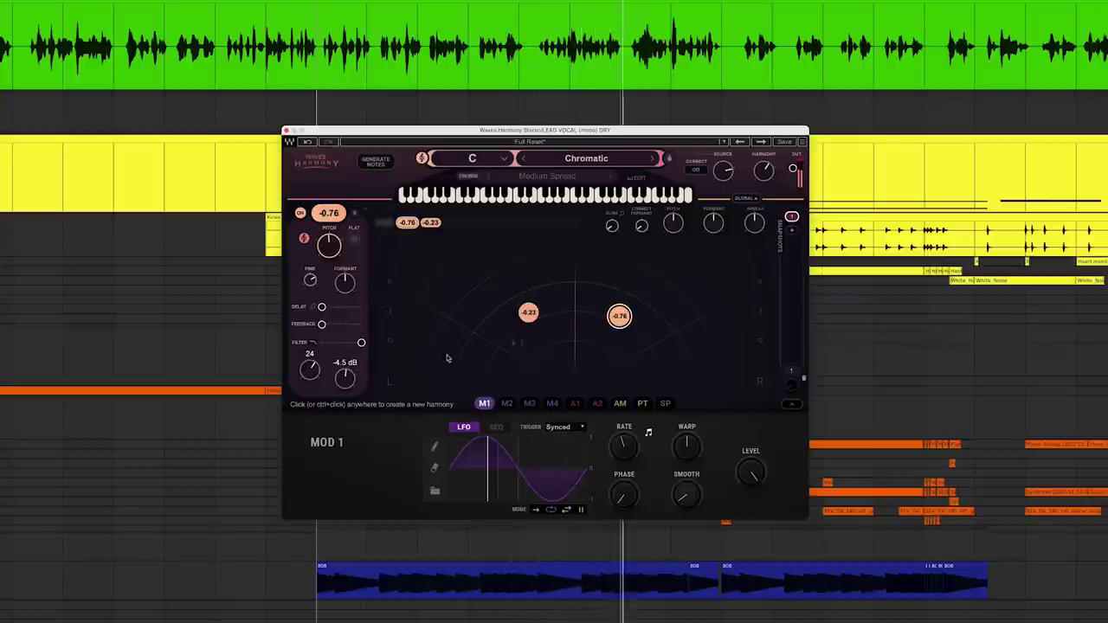
left_click_drag(361, 343, 330, 342)
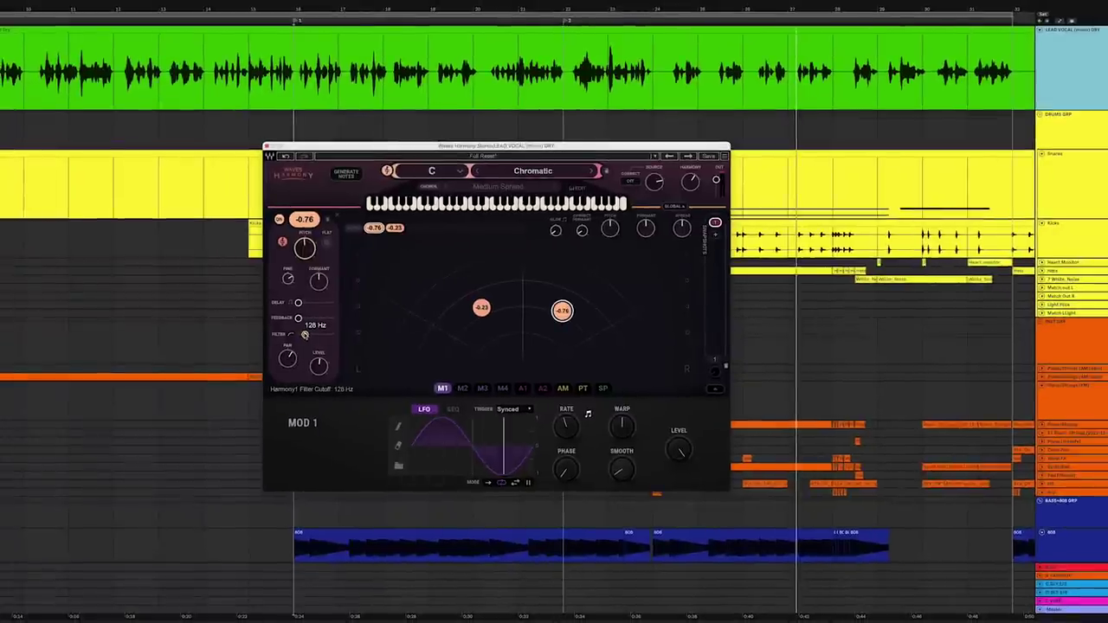
Automate Waves Harmony's Device On parameter so the effect is active only over a four-bar section of the lead vocal
left_click_drag(653, 73, 835, 76)
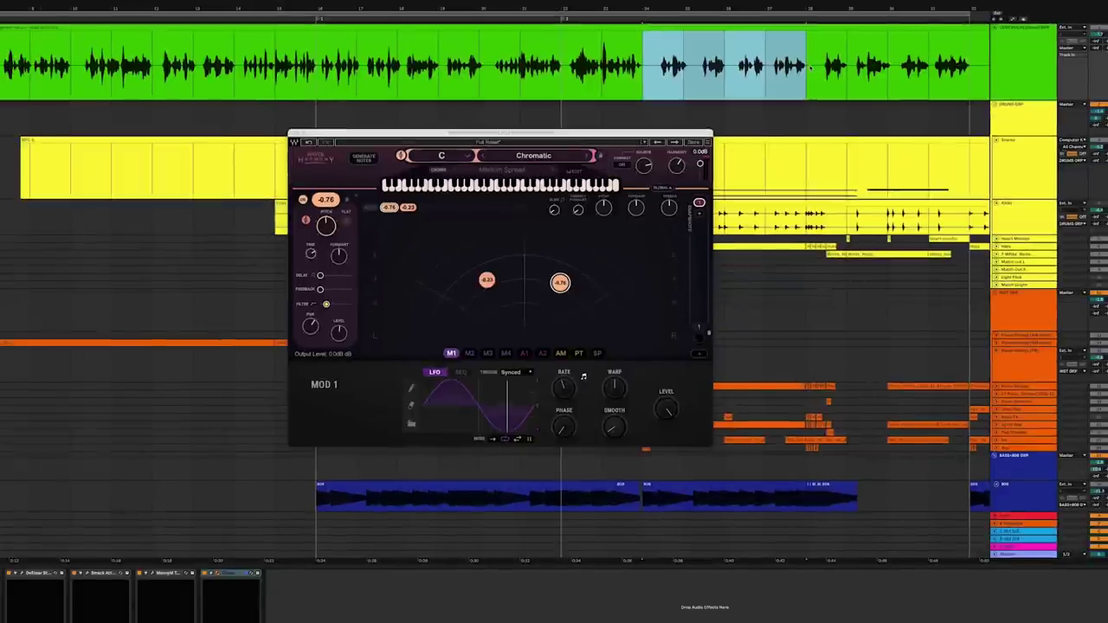
key("a")
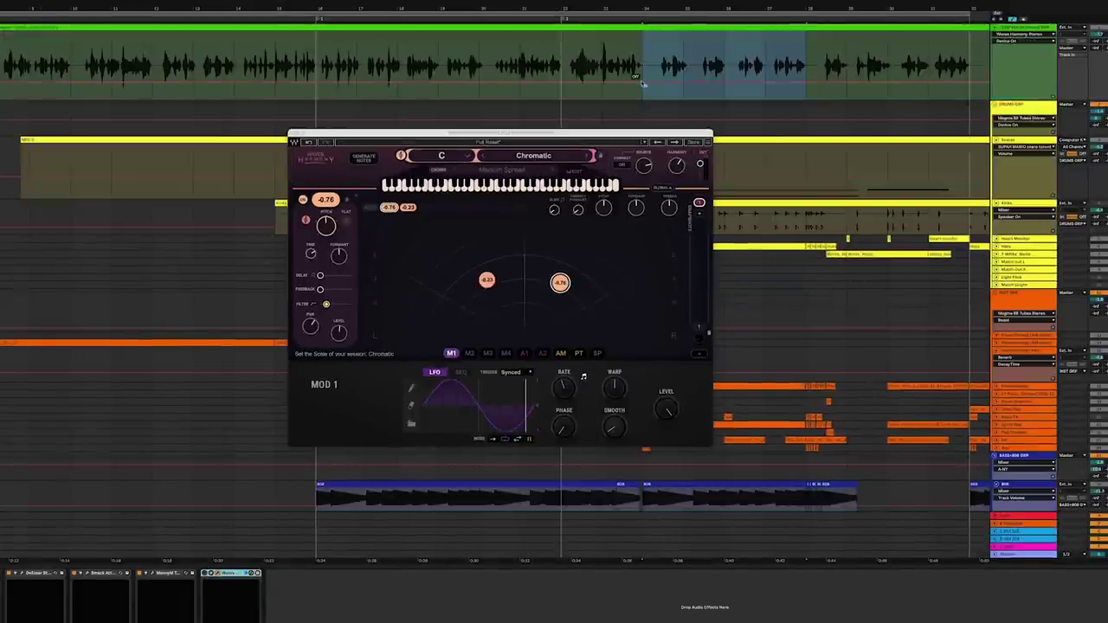
left_click_drag(643, 84, 654, 48)
key("a")
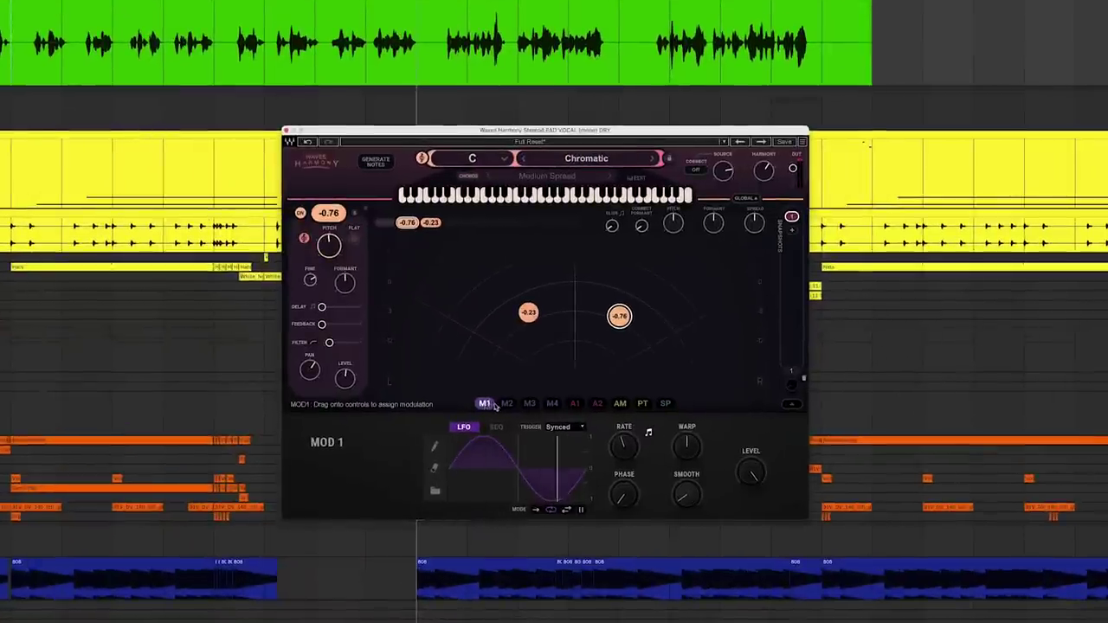
Switch Mod 1 to a 2-step sequencer at a 1/8 rate and assign it to the harmonies' pitch
left_click(496, 428)
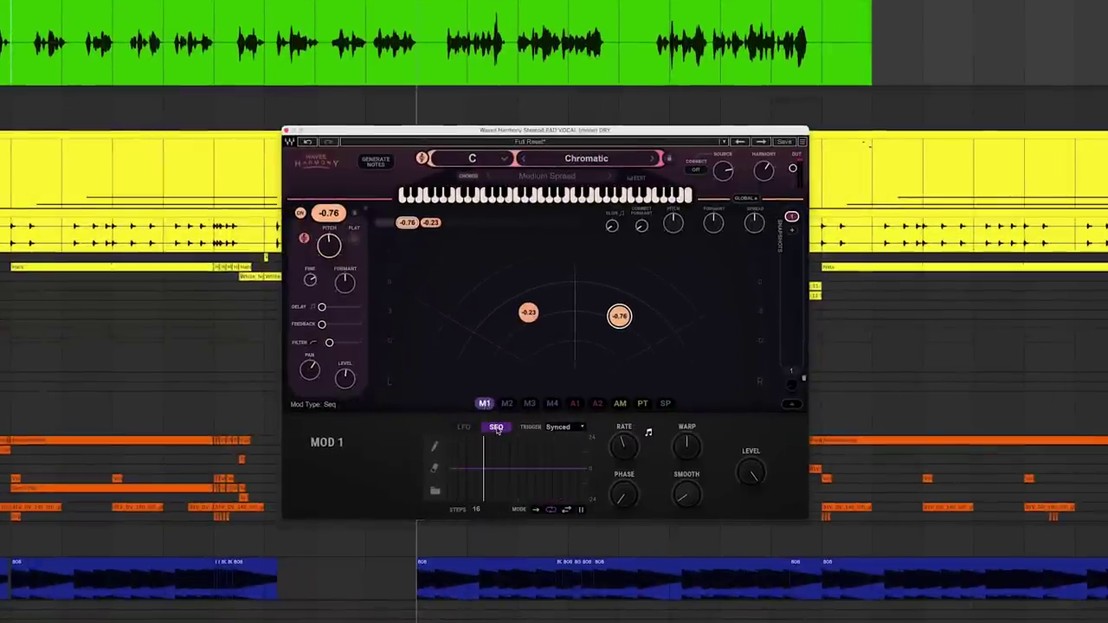
left_click_drag(627, 453, 628, 452)
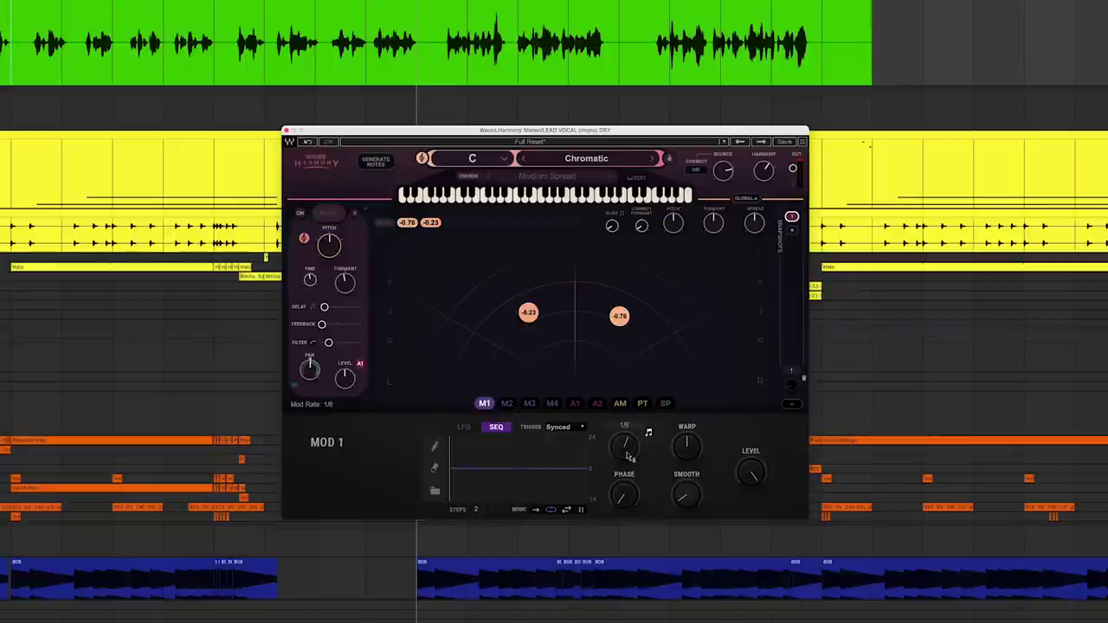
left_click_drag(485, 405, 316, 262)
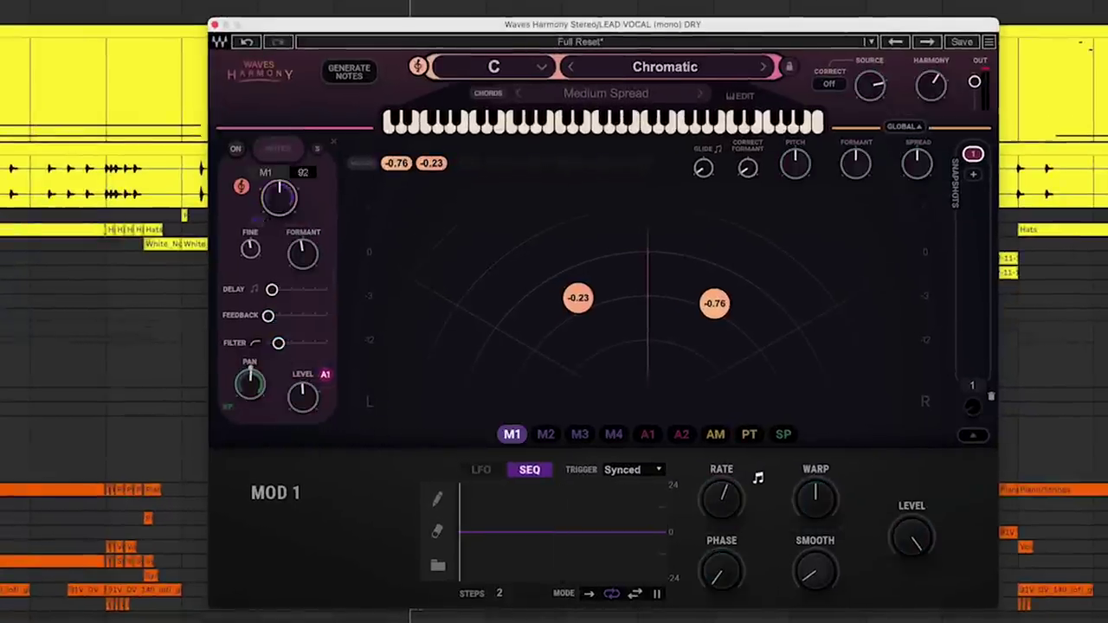
Assign Mod 1 to the right-panned harmony's pitch and flatten that harmony to the note G2
left_click(715, 303)
left_click_drag(511, 433, 255, 201)
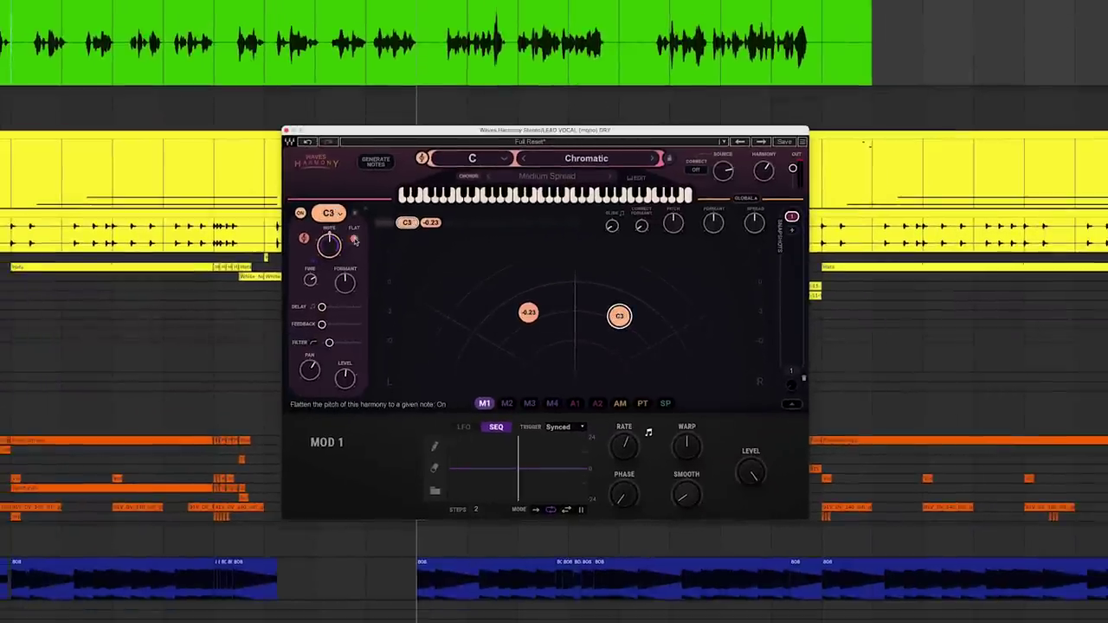
left_click(338, 214)
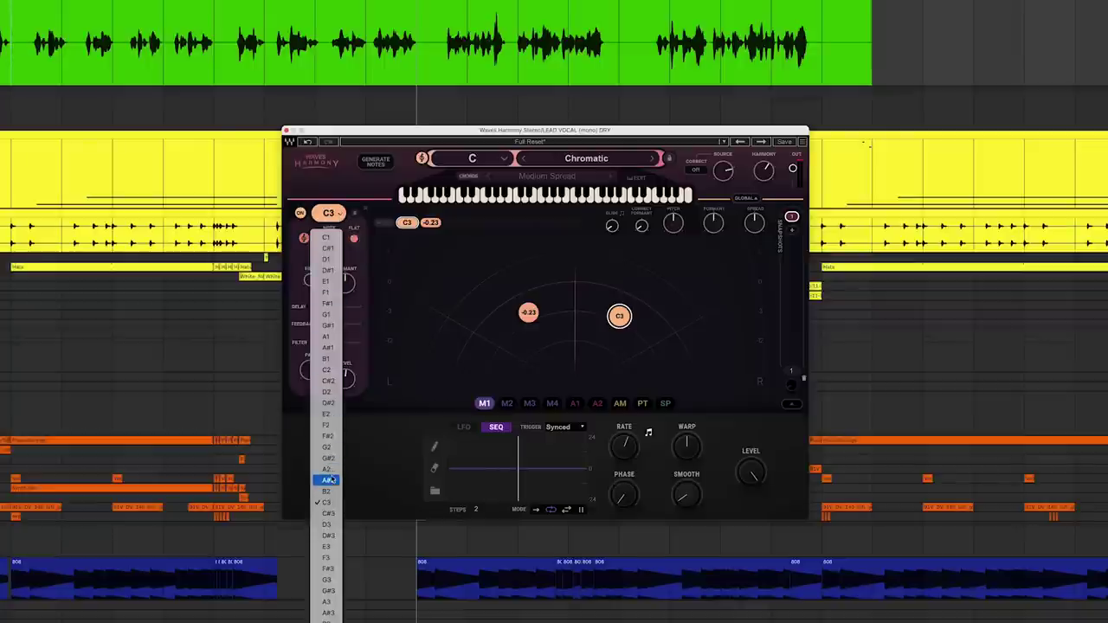
left_click(327, 448)
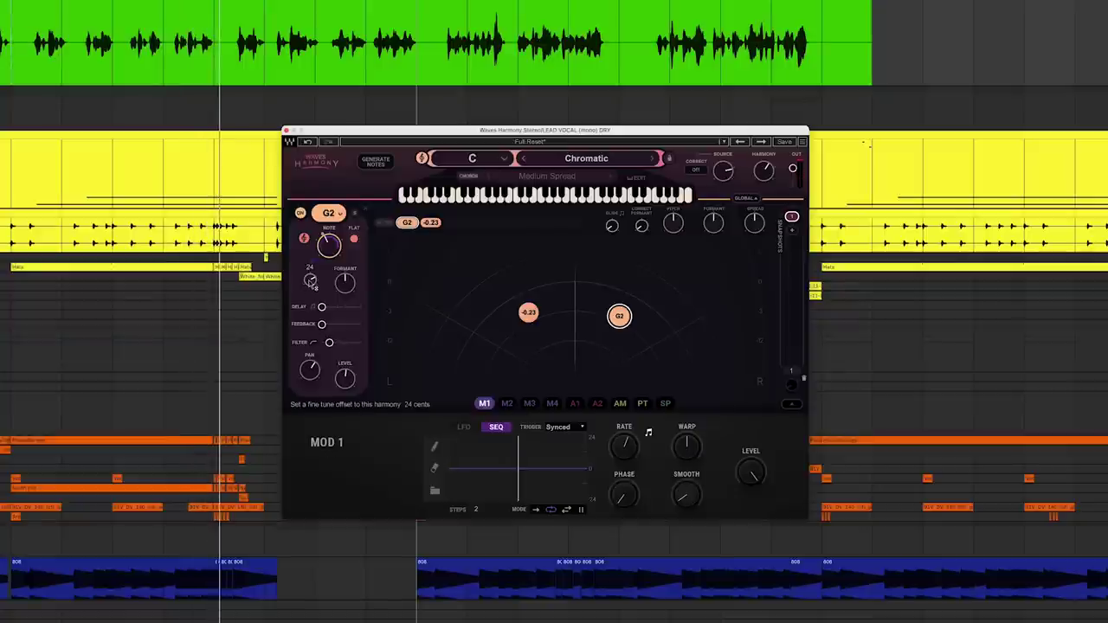
Lower the G2 harmony's formant slightly and raise its high-pass filter cutoff to 145 Hz during playback
key("space")
left_click_drag(345, 283, 345, 259)
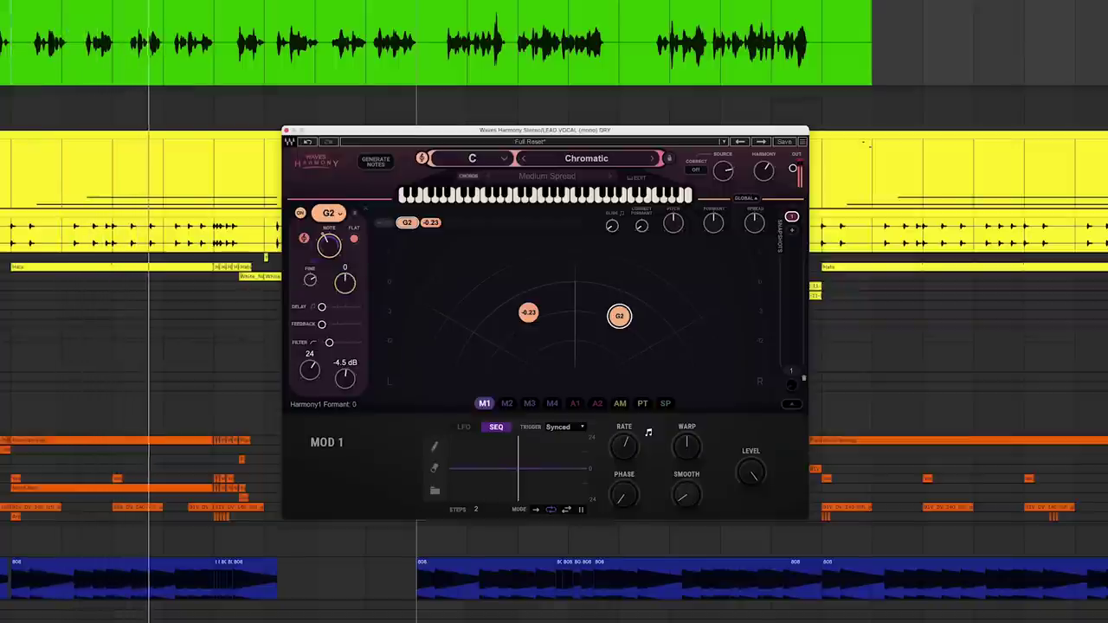
mouse_move(309, 281)
left_mouse_down()
mouse_move(309, 304)
mouse_move(309, 285)
left_mouse_up()
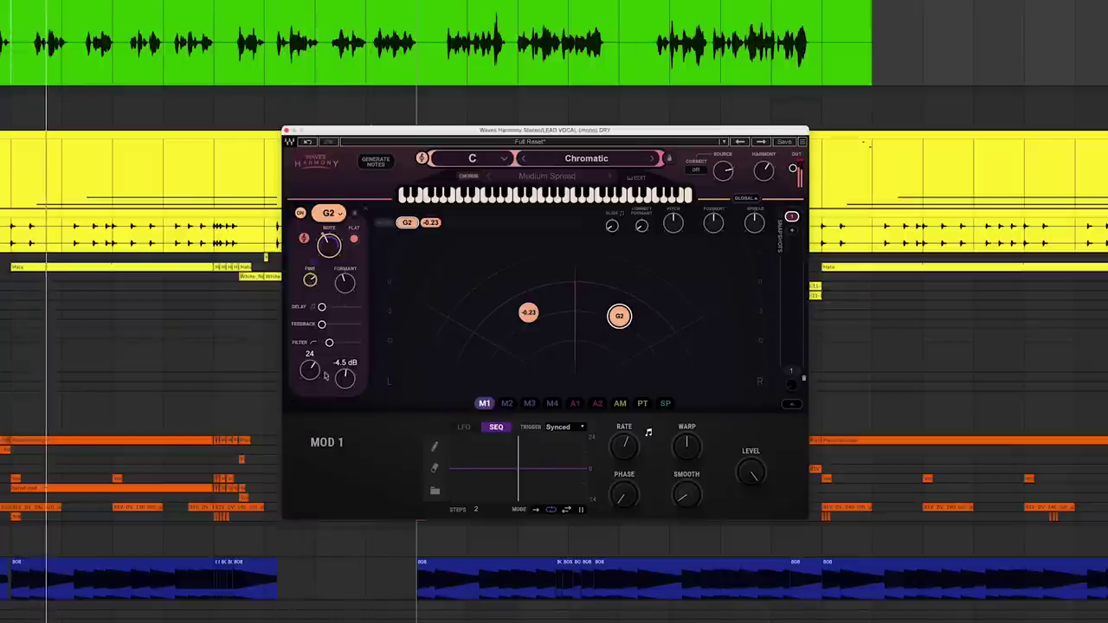
mouse_move(330, 343)
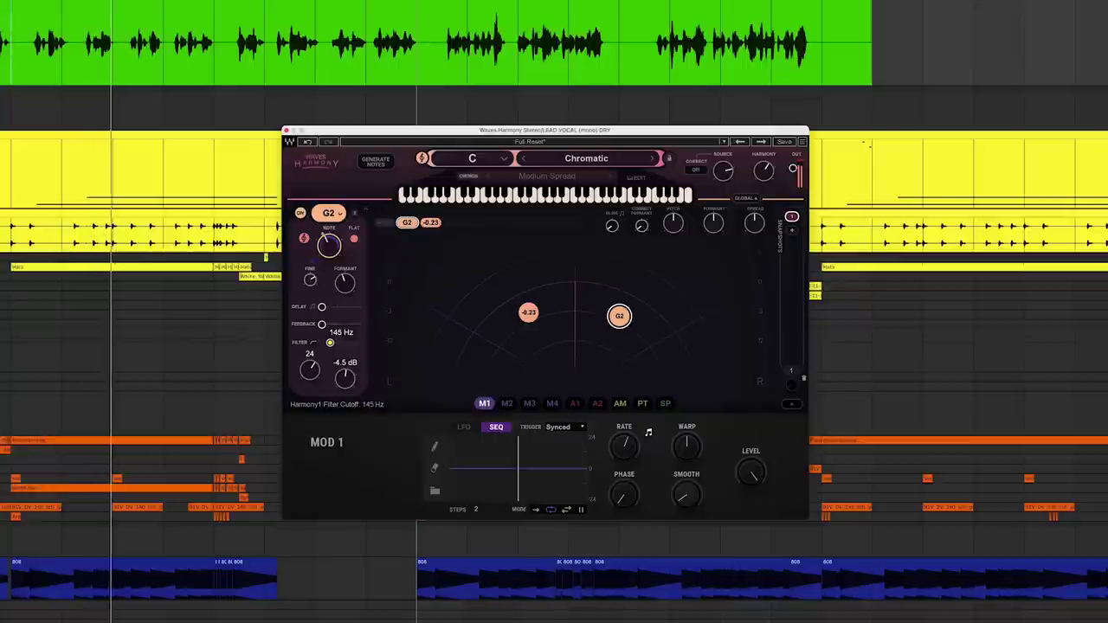
left_click_drag(330, 343, 331, 343)
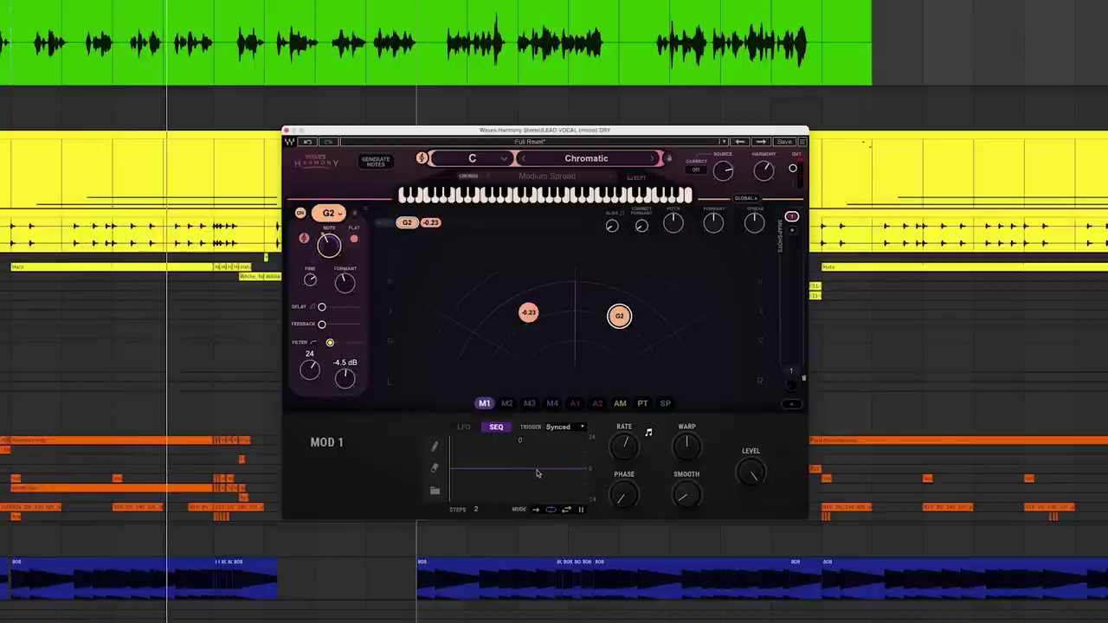
Clear the trial Mod 1 sequence and draw a 4-step pattern alternating between 0 and -2
left_click_drag(544, 470, 544, 482)
left_click(492, 460)
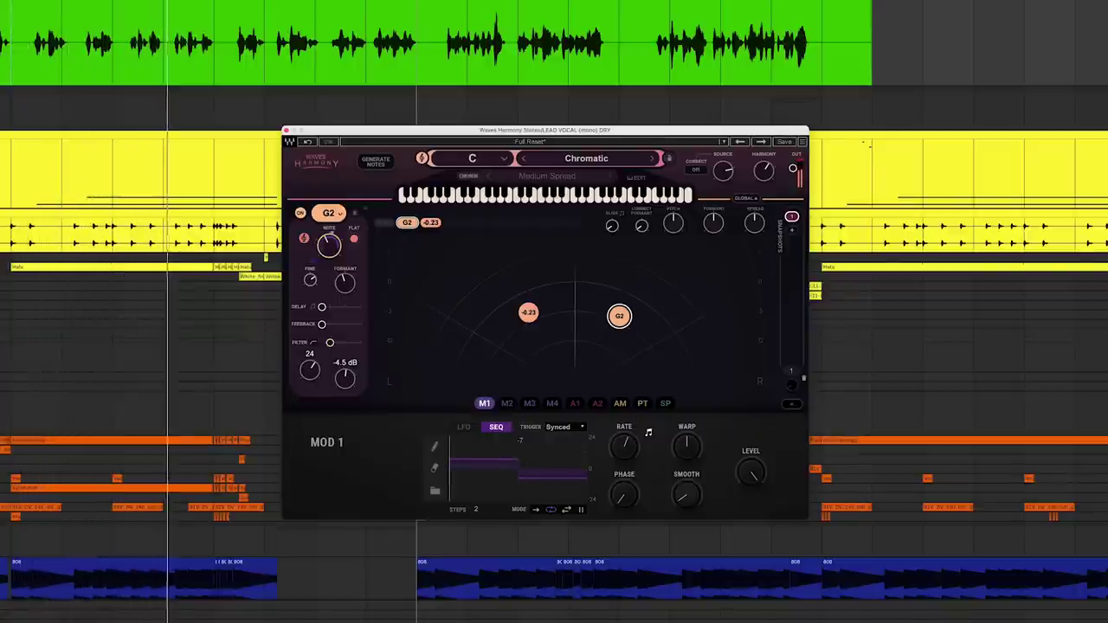
left_click(436, 470)
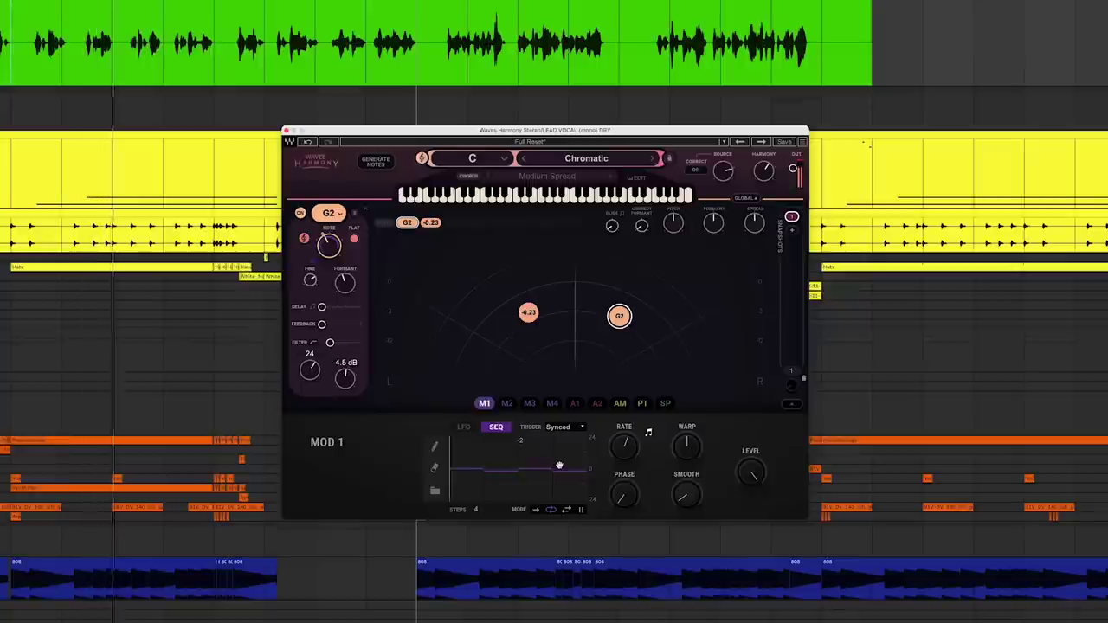
Flatten the left-panned harmony to the note F2
left_click(529, 314)
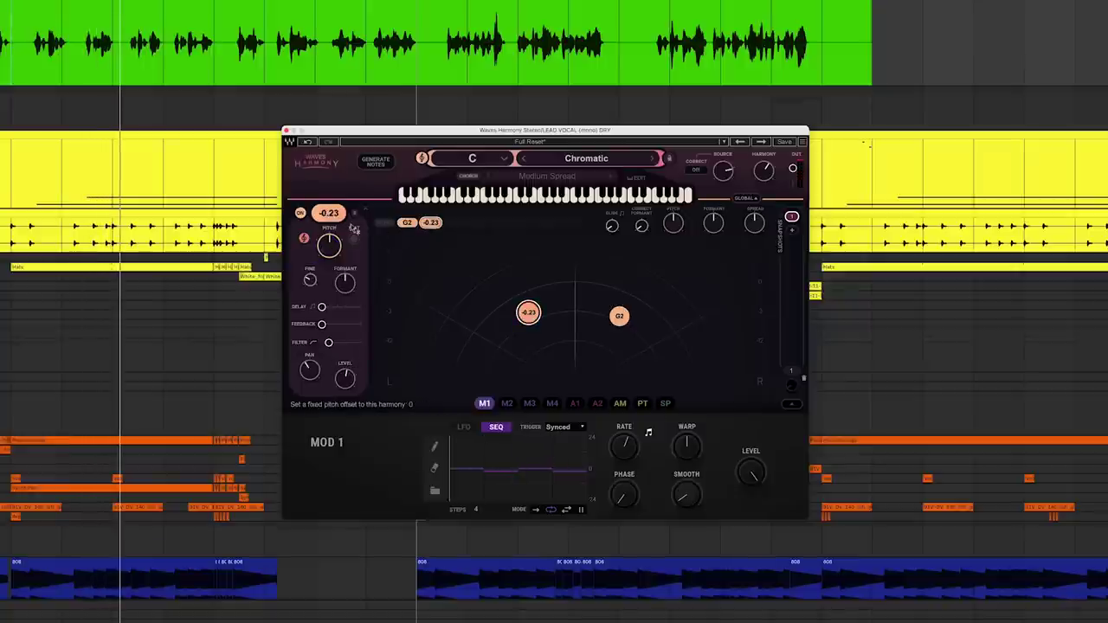
left_click(340, 213)
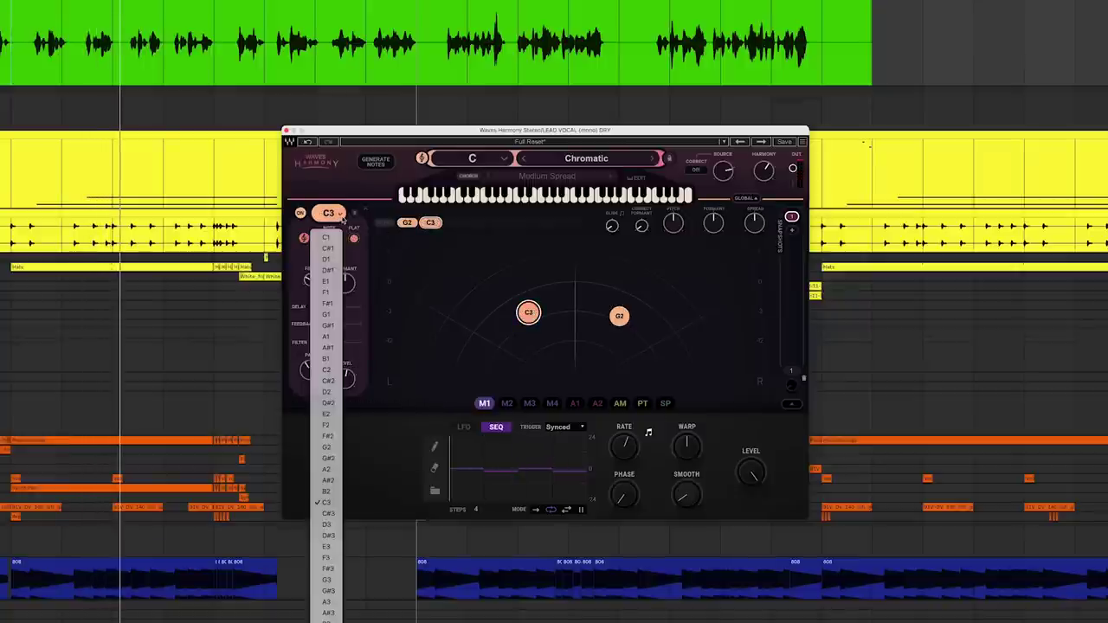
left_click(327, 426)
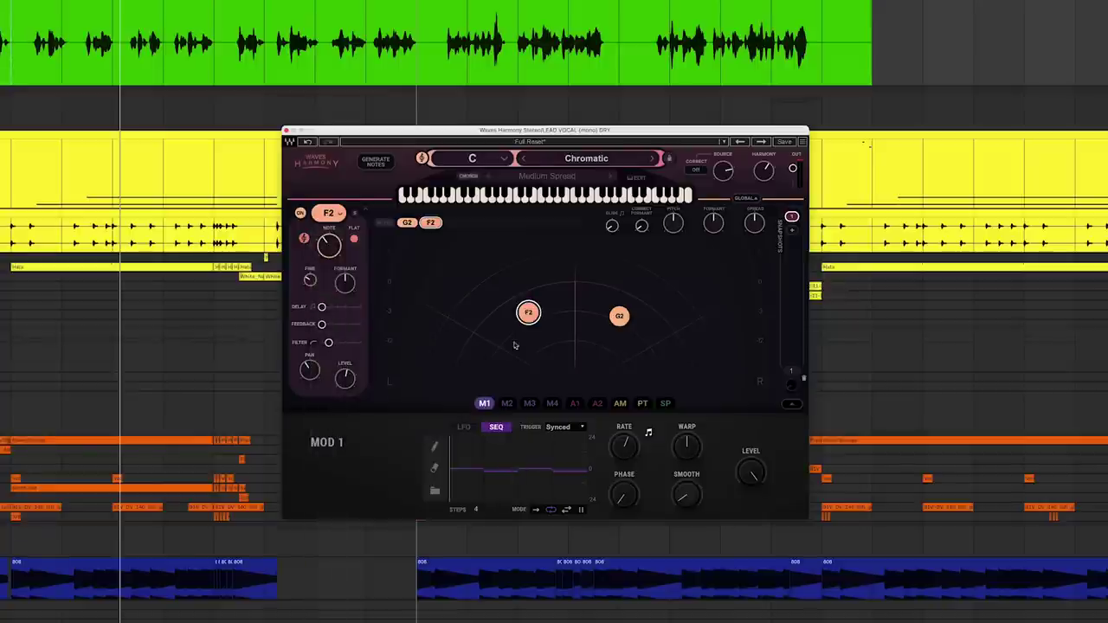
Add a third harmony in the centre of the stereo field and flatten it to the note C2
left_click(571, 341)
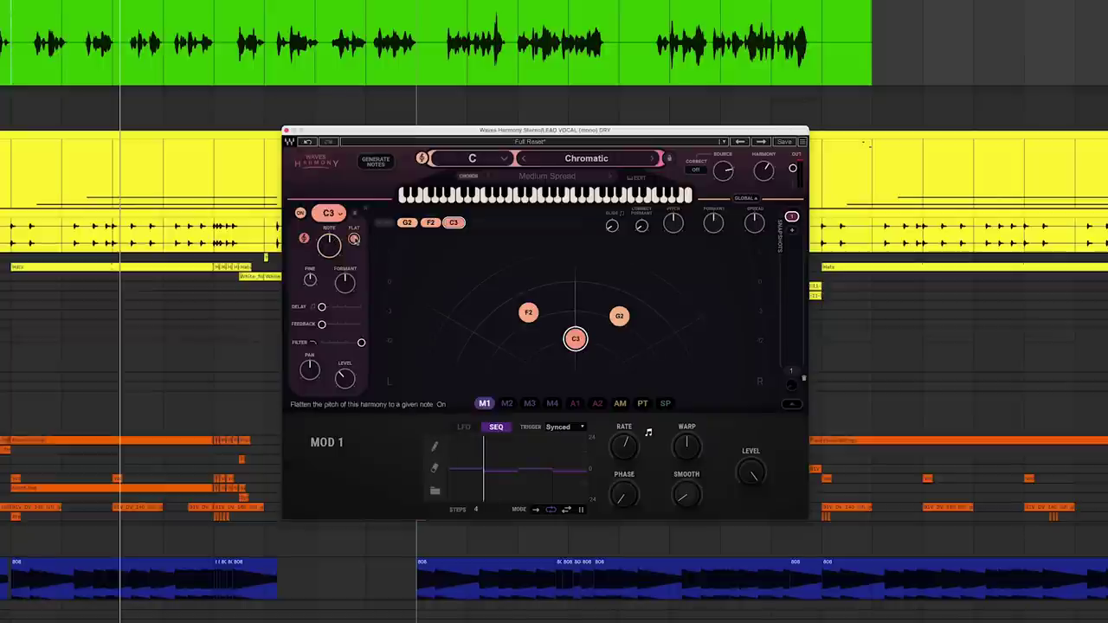
left_click(341, 215)
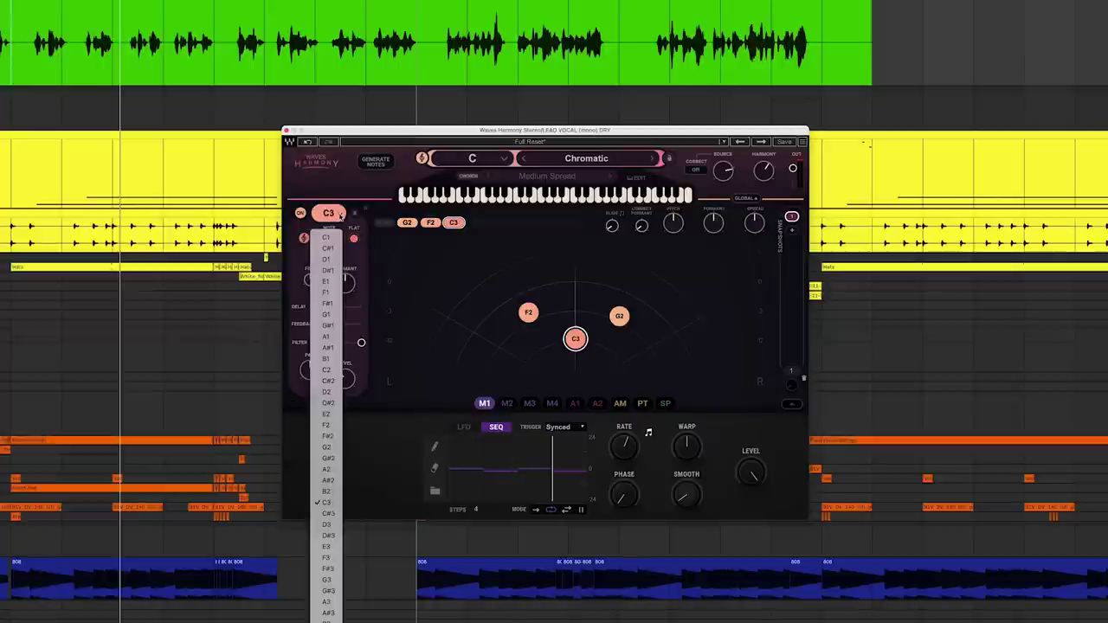
left_click(328, 371)
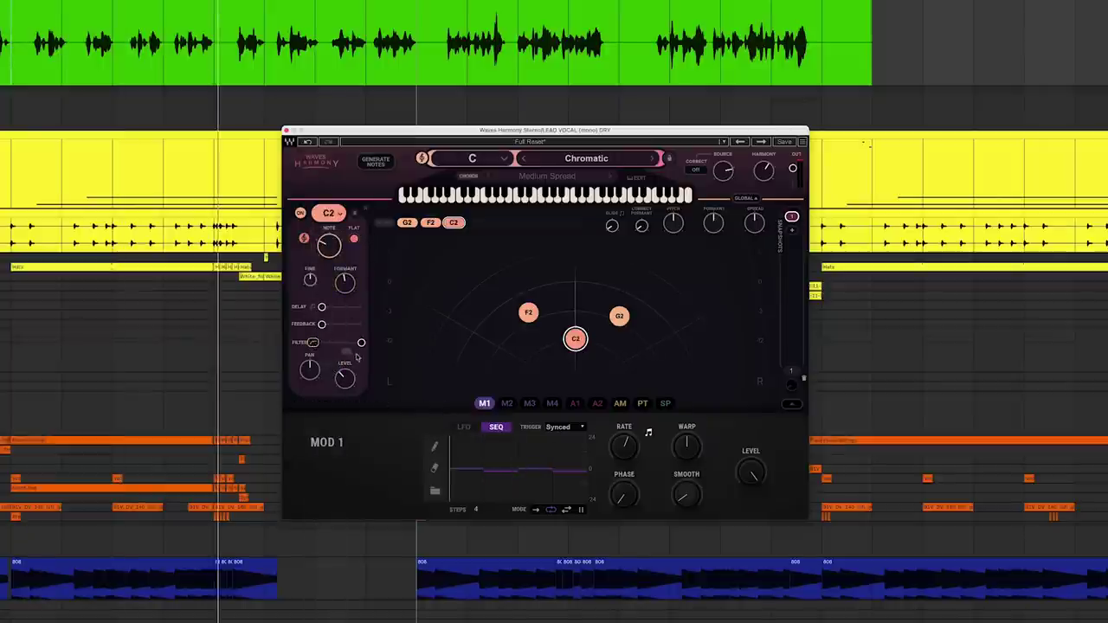
High-pass the C2 harmony with a 317 Hz cutoff and assign Mod 1 to its note
left_click_drag(361, 343, 360, 342)
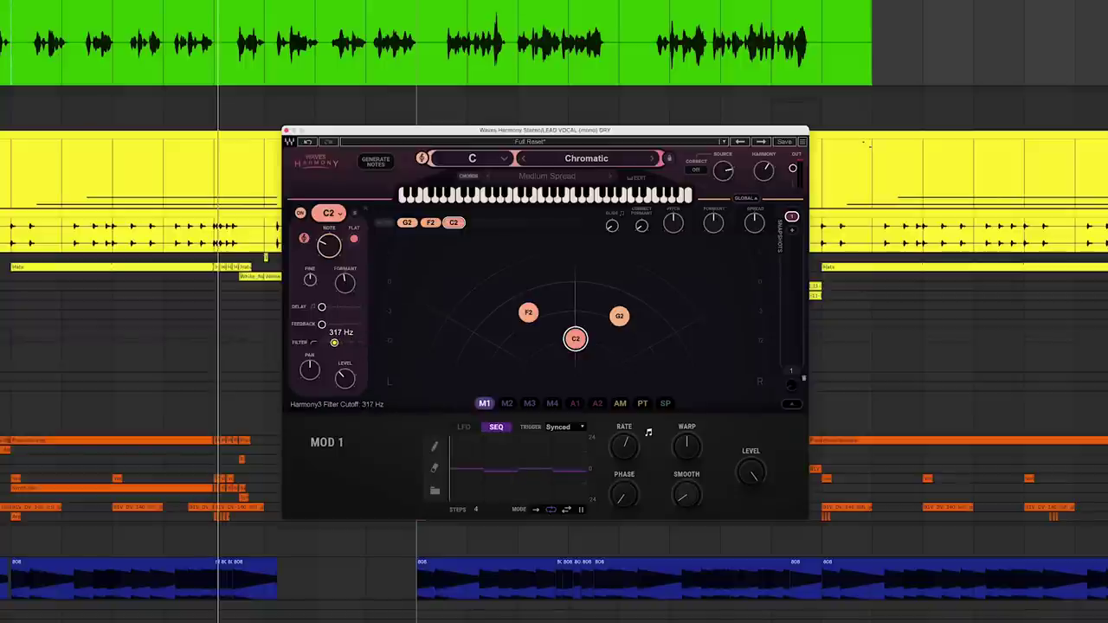
left_click_drag(486, 404, 404, 336)
left_click_drag(329, 254, 303, 67)
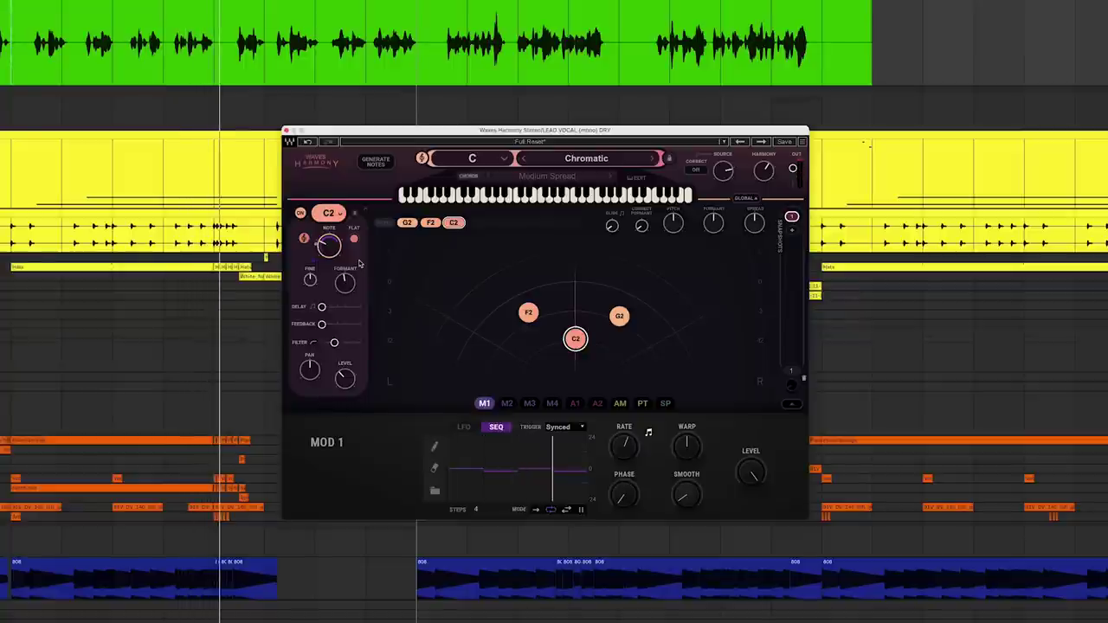
Assign the Mod 2 LFO to the pan of the F2 and G2 harmonies so they sweep in opposite directions
left_click(507, 403)
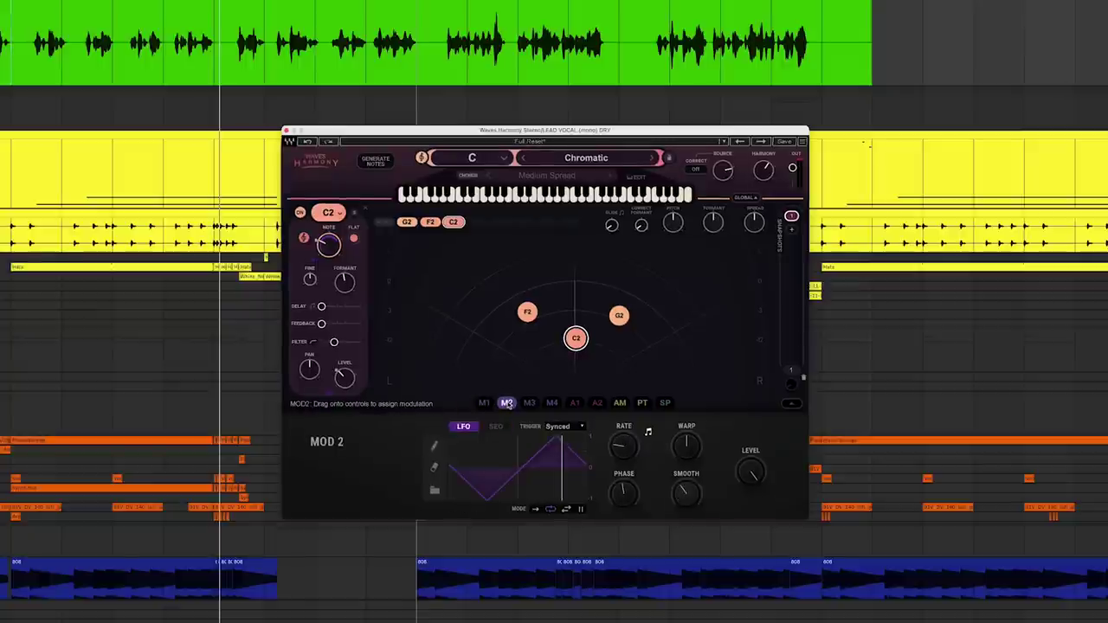
left_click(527, 315)
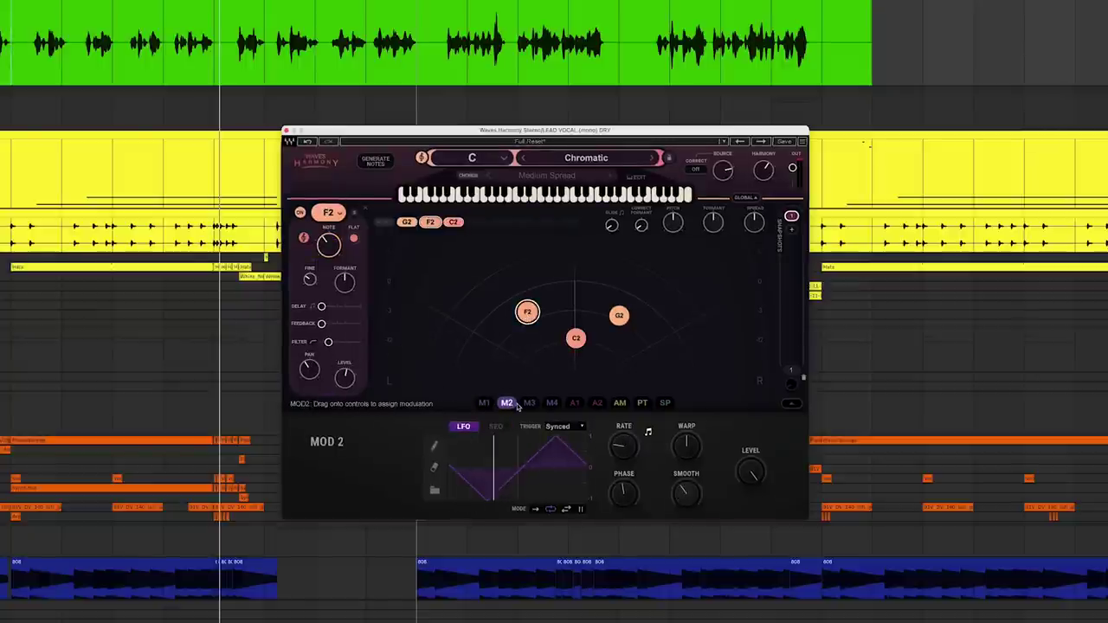
left_click_drag(508, 404, 429, 398)
left_click_drag(334, 383, 312, 373)
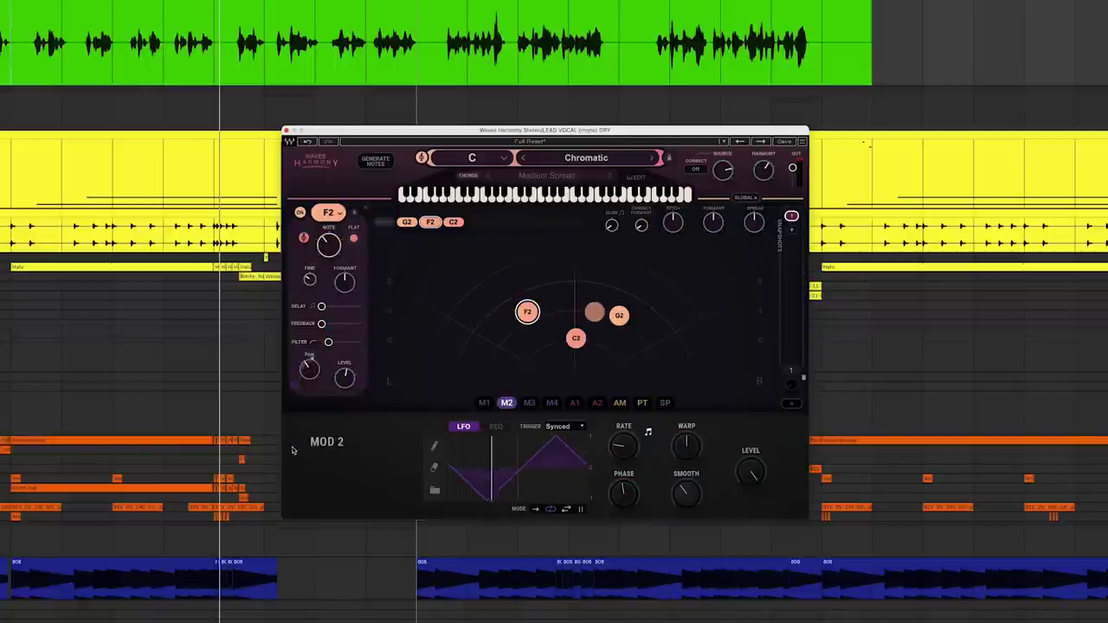
left_click(620, 318)
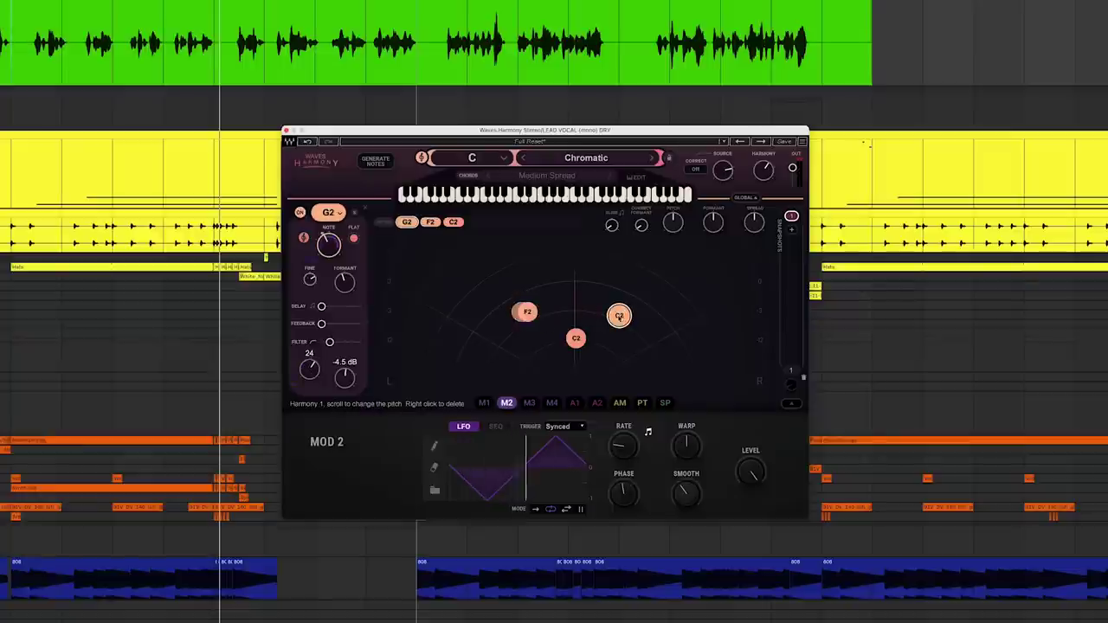
left_click_drag(506, 403, 311, 373)
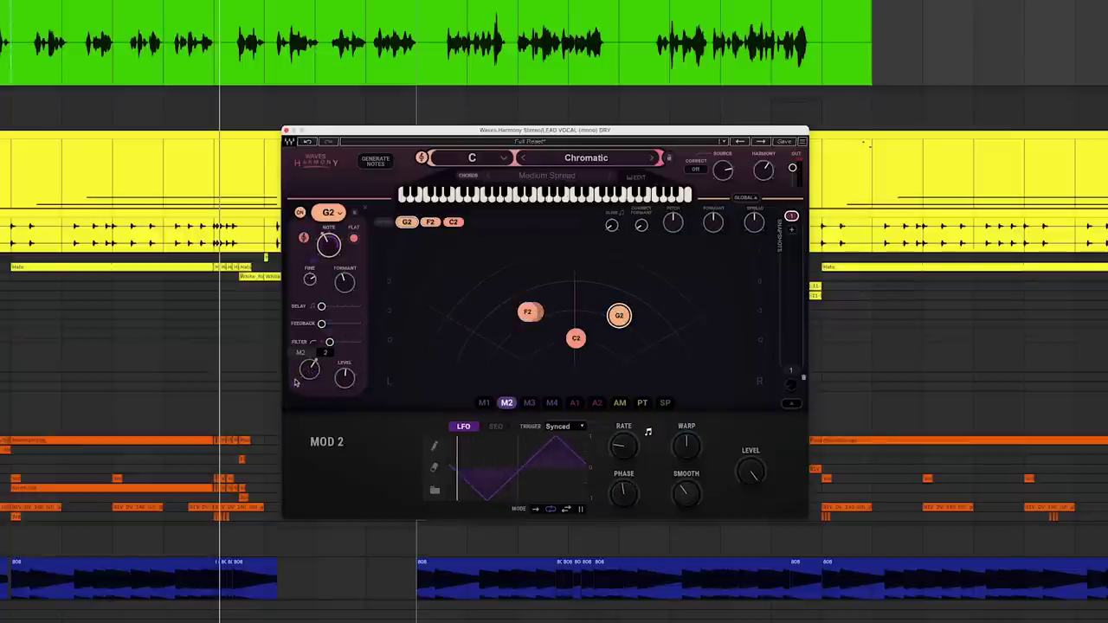
left_click_drag(305, 350, 307, 341)
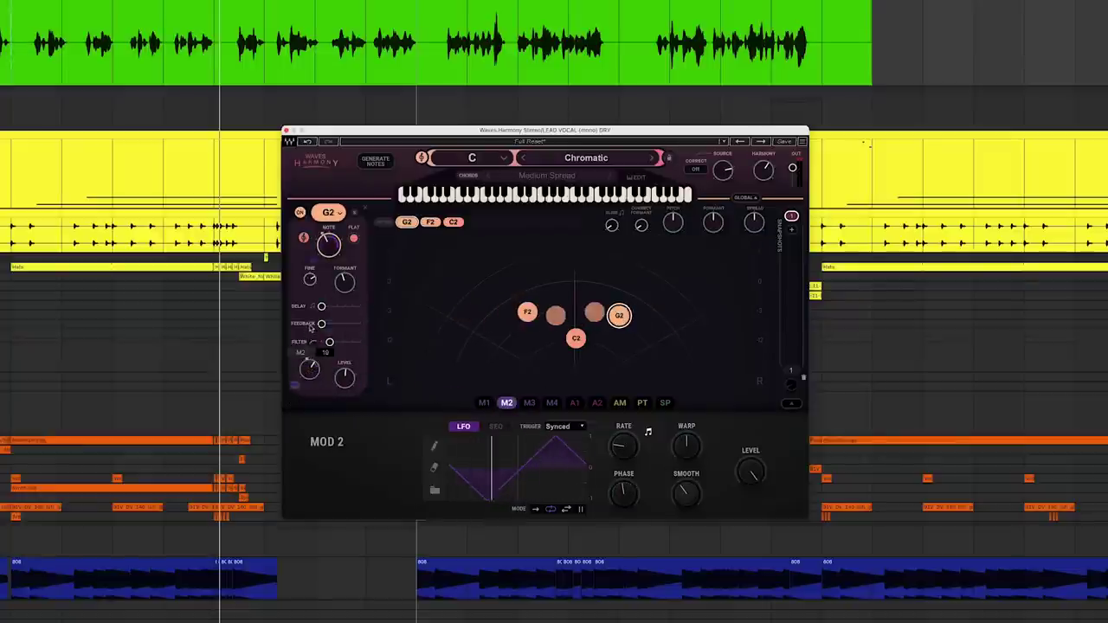
Assign Mod 2 to the C2 harmony's level and adjust the LFO's phase
left_click(577, 338)
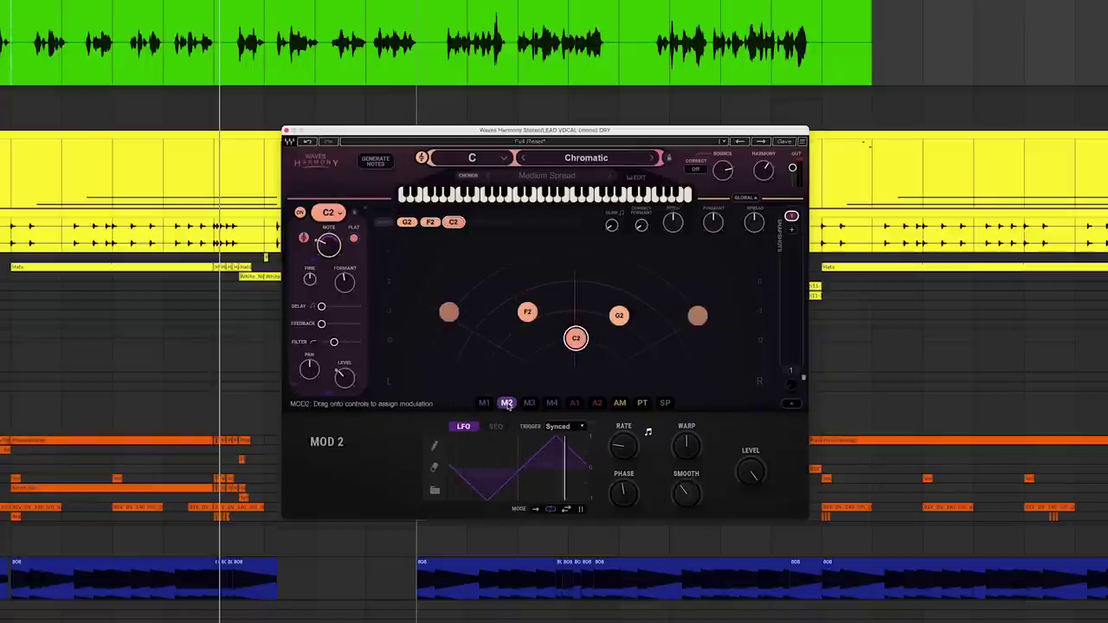
left_click_drag(508, 406, 331, 299)
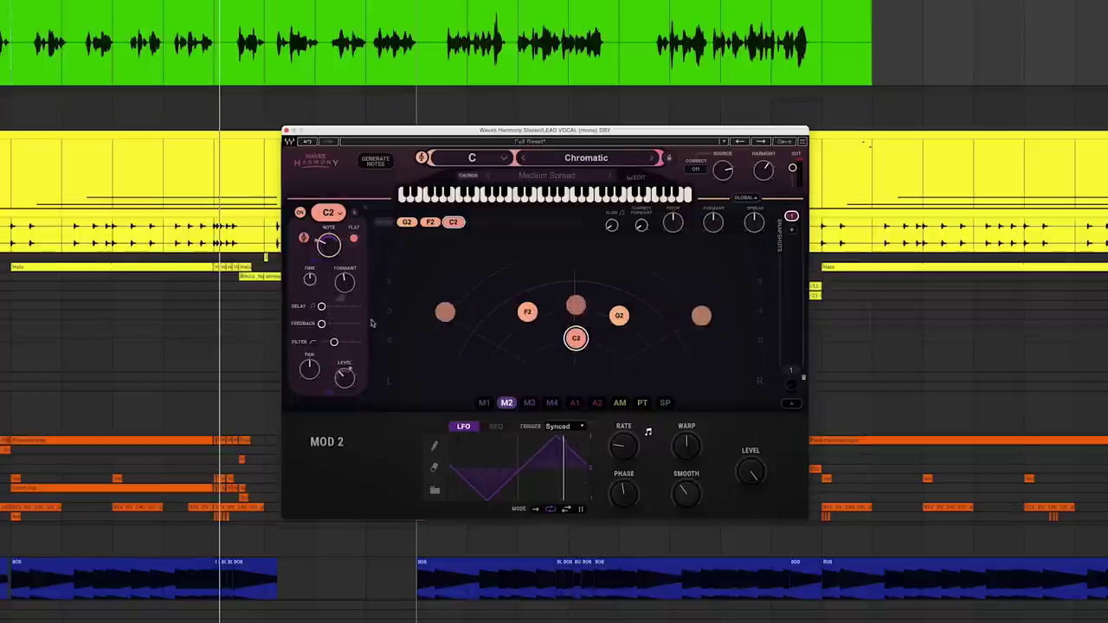
mouse_move(625, 492)
left_click_drag(625, 492, 625, 511)
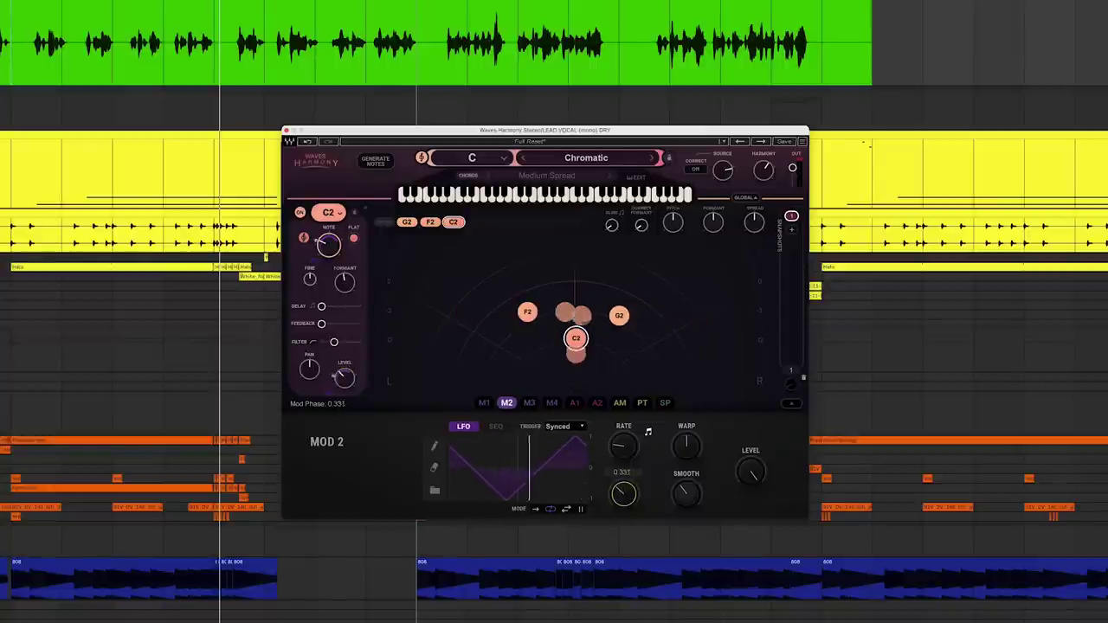
left_click_drag(625, 510, 623, 496)
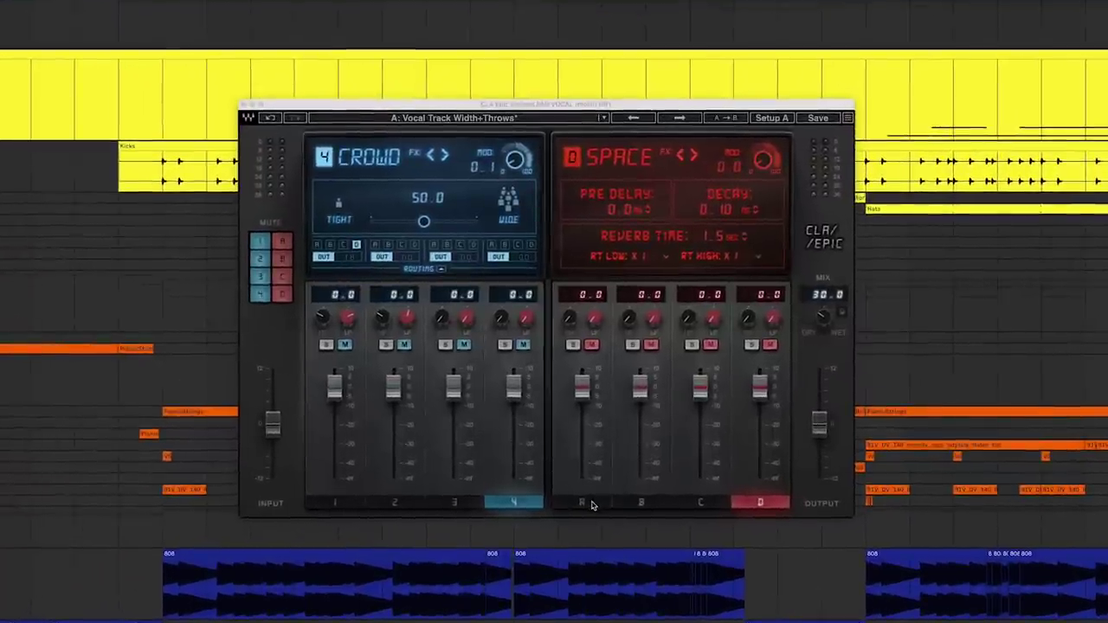
In CLA Epic, review the settings of the four reverbs and the delays in the Vocal Track Width+Throws preset
left_click(592, 505)
left_click(640, 504)
left_click(701, 504)
left_click(761, 504)
left_click(335, 504)
left_click(394, 504)
left_click(454, 504)
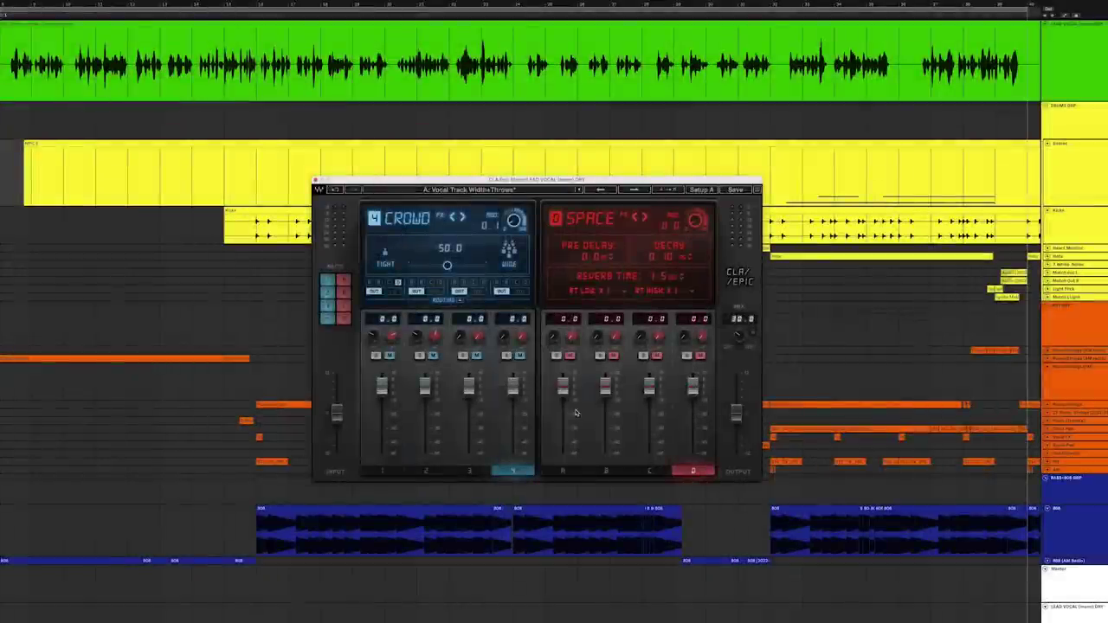
Unmute the Room reverb and bring its level up to -4.9 dB while the lead vocal plays
key("space")
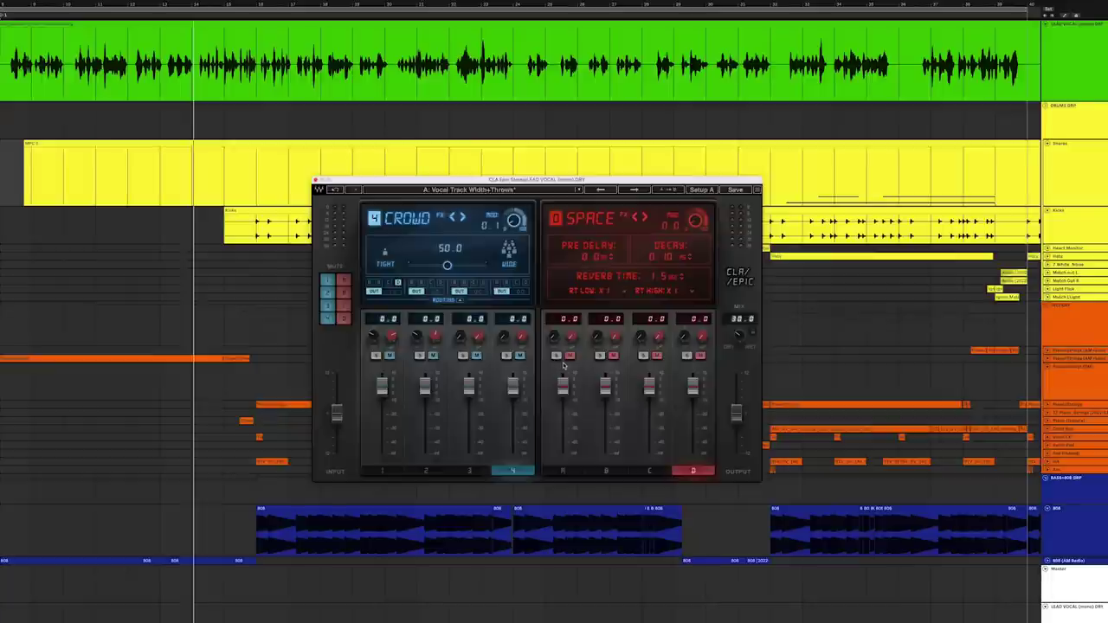
left_click(607, 471)
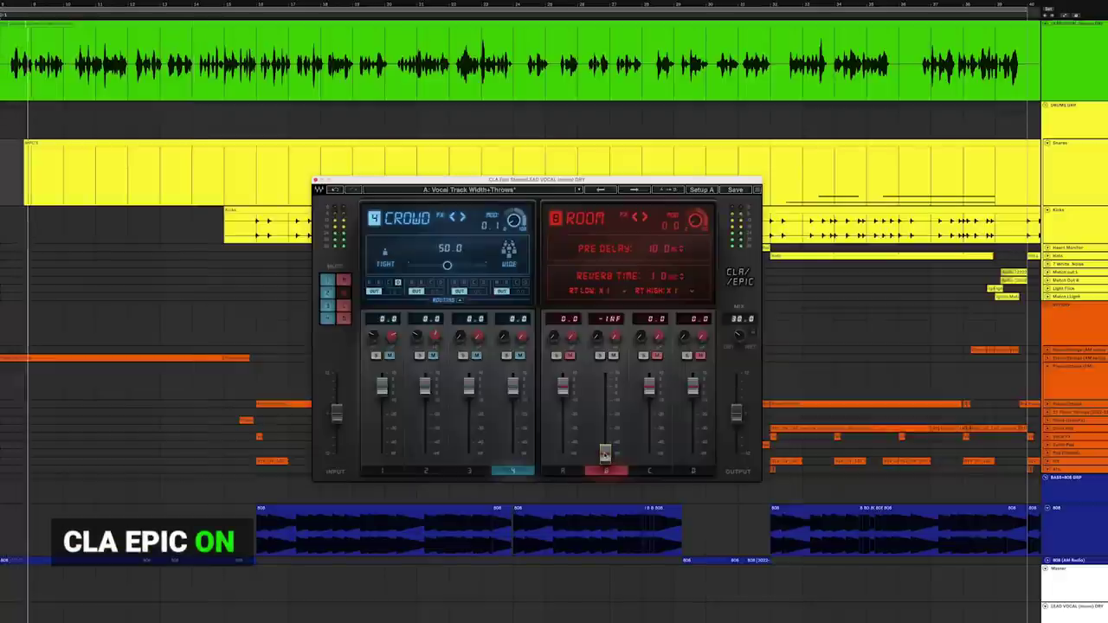
left_click_drag(605, 452, 605, 394)
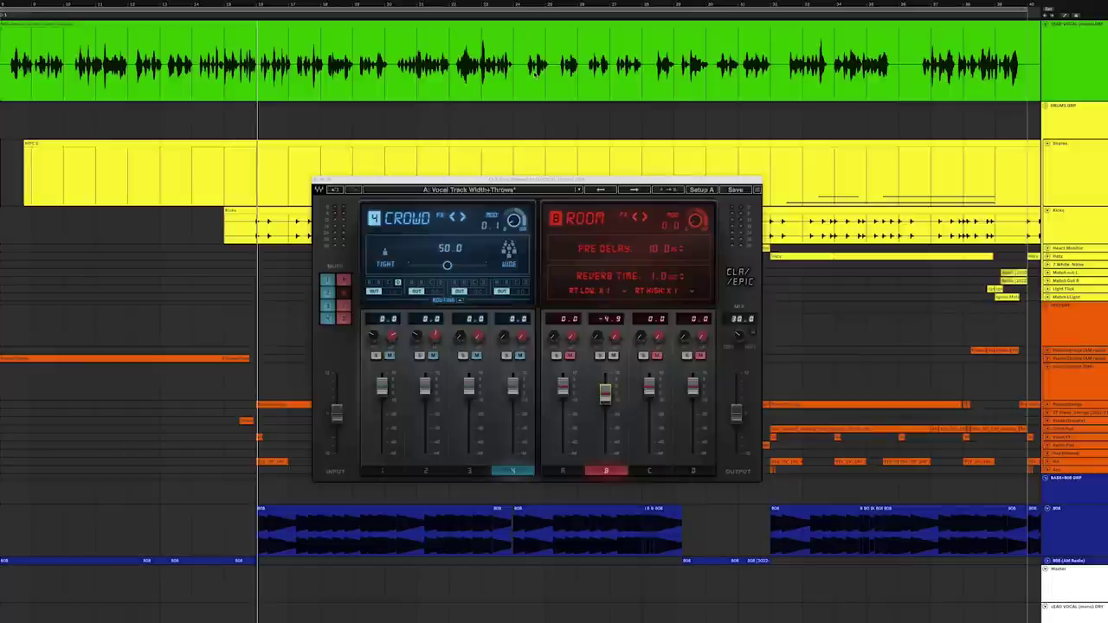
Unmute the Plate reverb, pull its level down, and bring it up to about -7 dB while the lead vocal plays from bar 20
left_click_drag(517, 76, 676, 77)
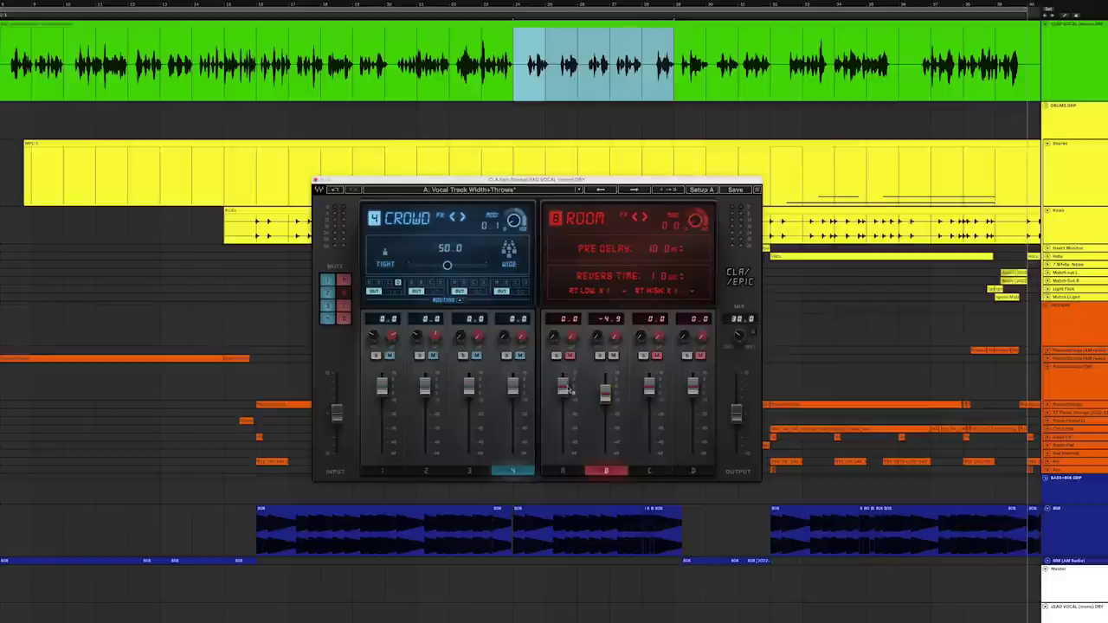
left_click_drag(564, 387, 563, 406)
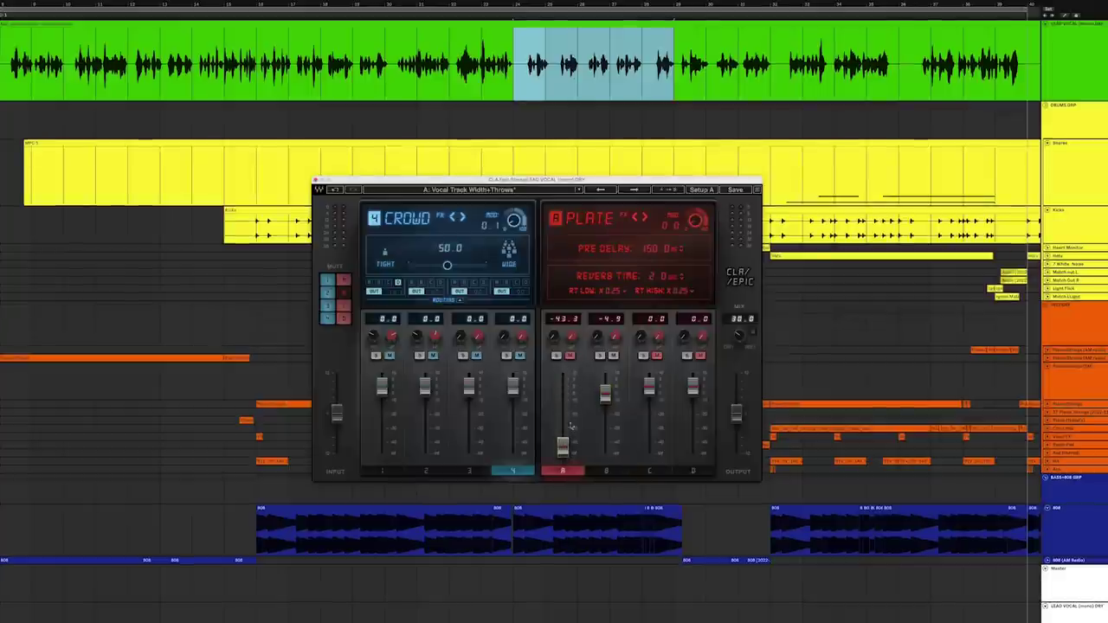
left_click(384, 84)
key("space")
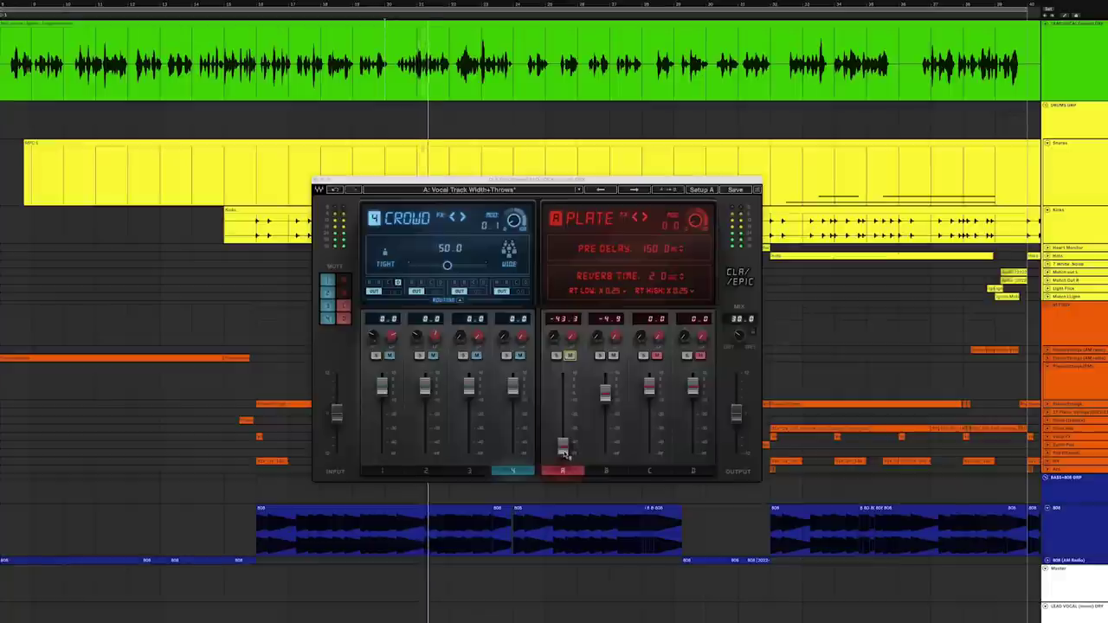
left_click_drag(563, 451, 563, 398)
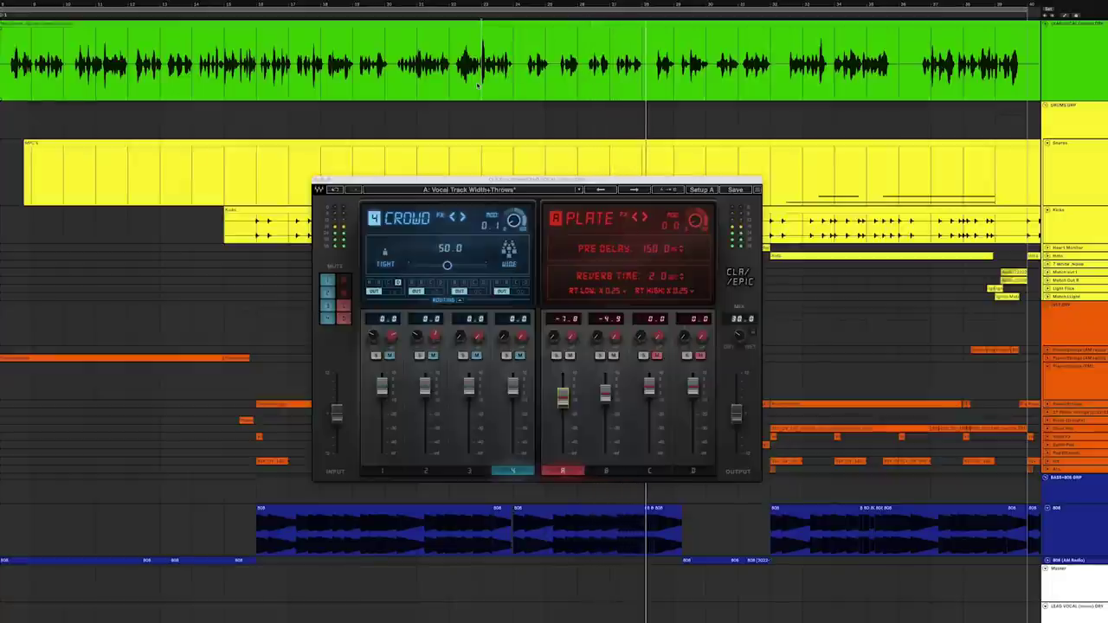
left_click(478, 84)
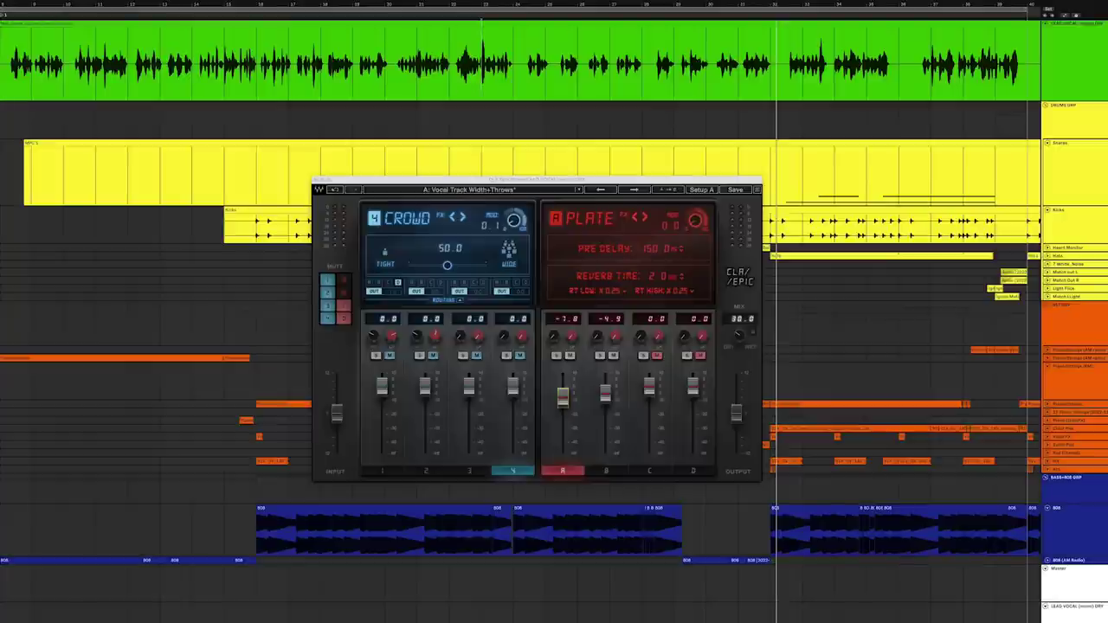
left_click(2, 18)
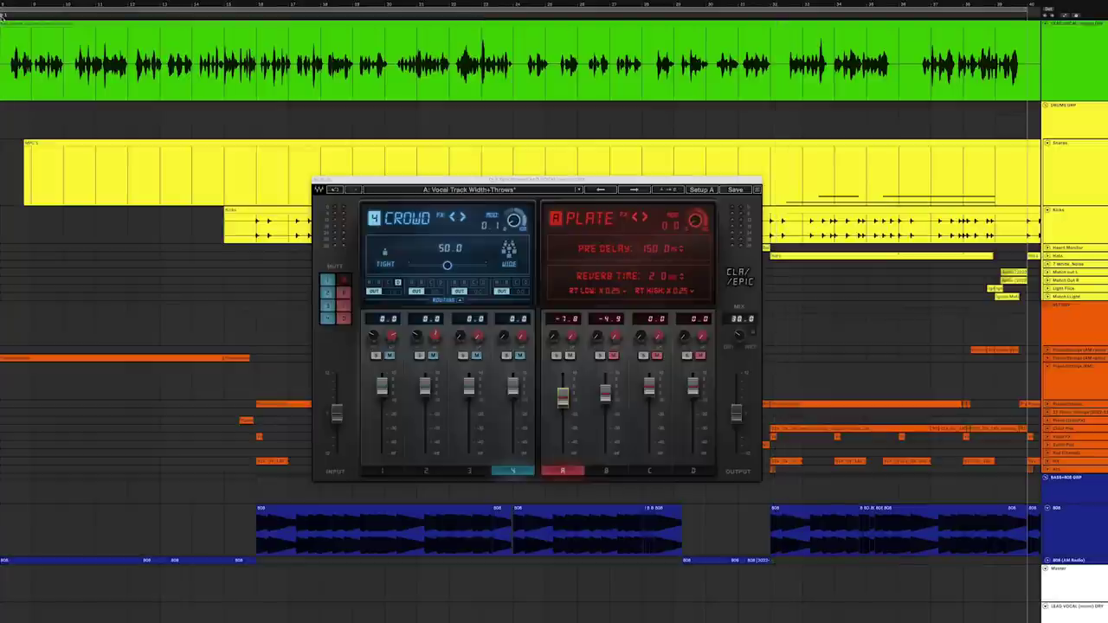
Unmute the Tape delay and bring its level up from the bottom to -10.9 dB while the lead vocal plays
left_click(385, 471)
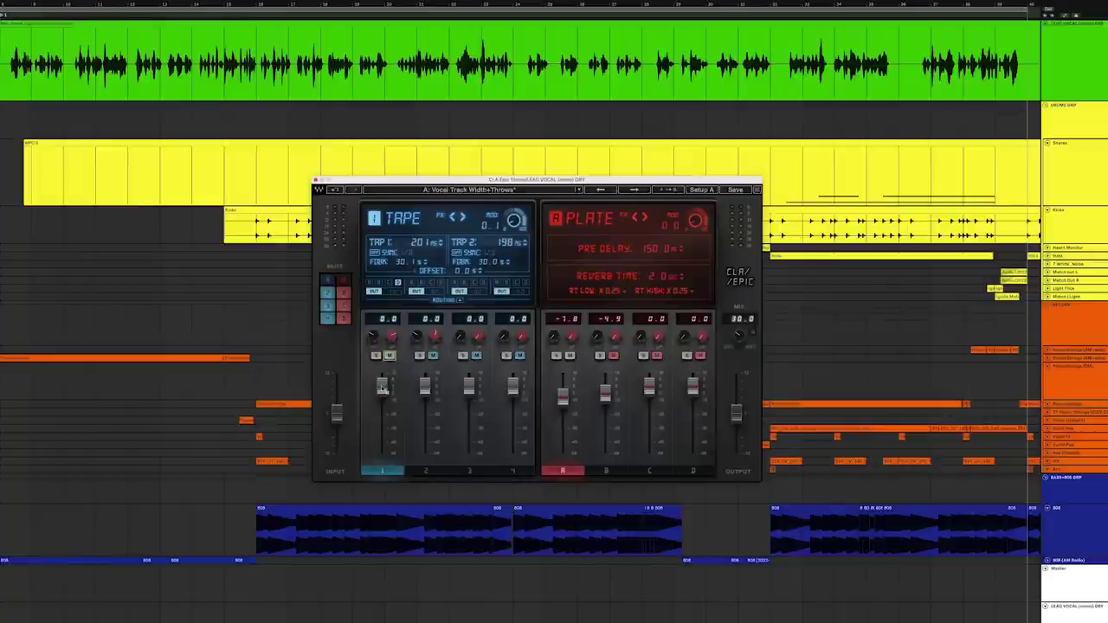
key("space")
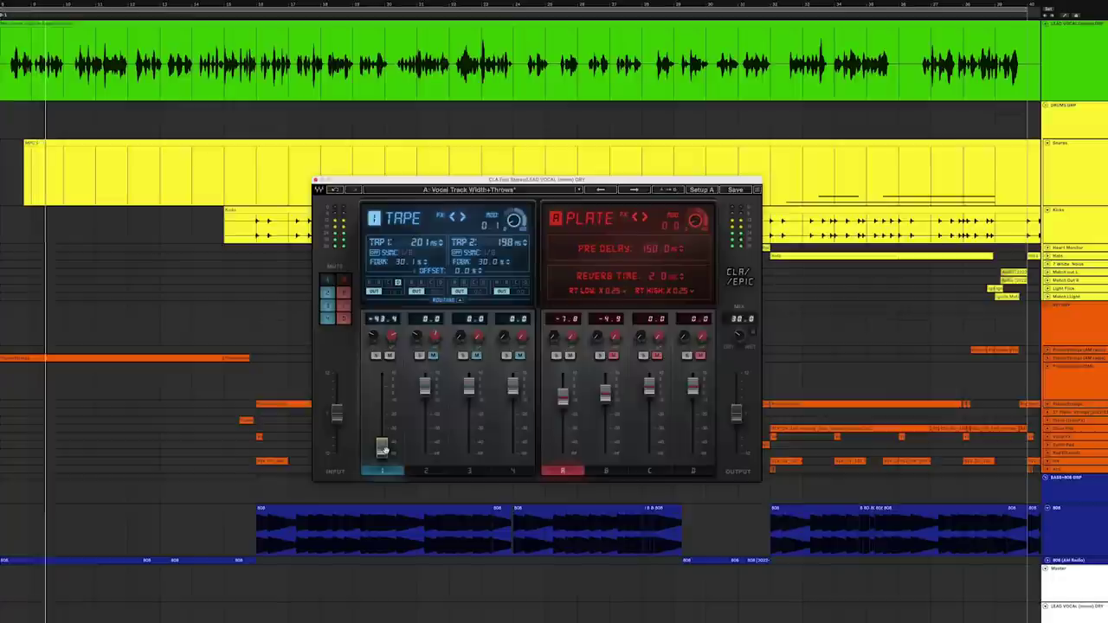
left_click_drag(382, 448, 382, 401)
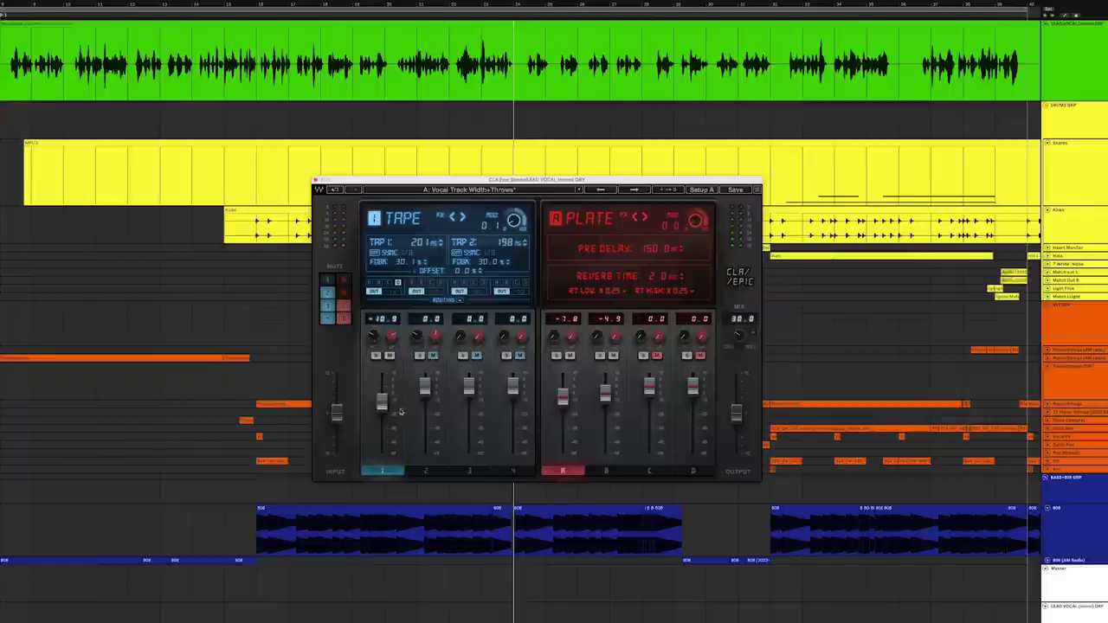
Select the Throw delay and unmute it with its trigger switched on
left_click(426, 471)
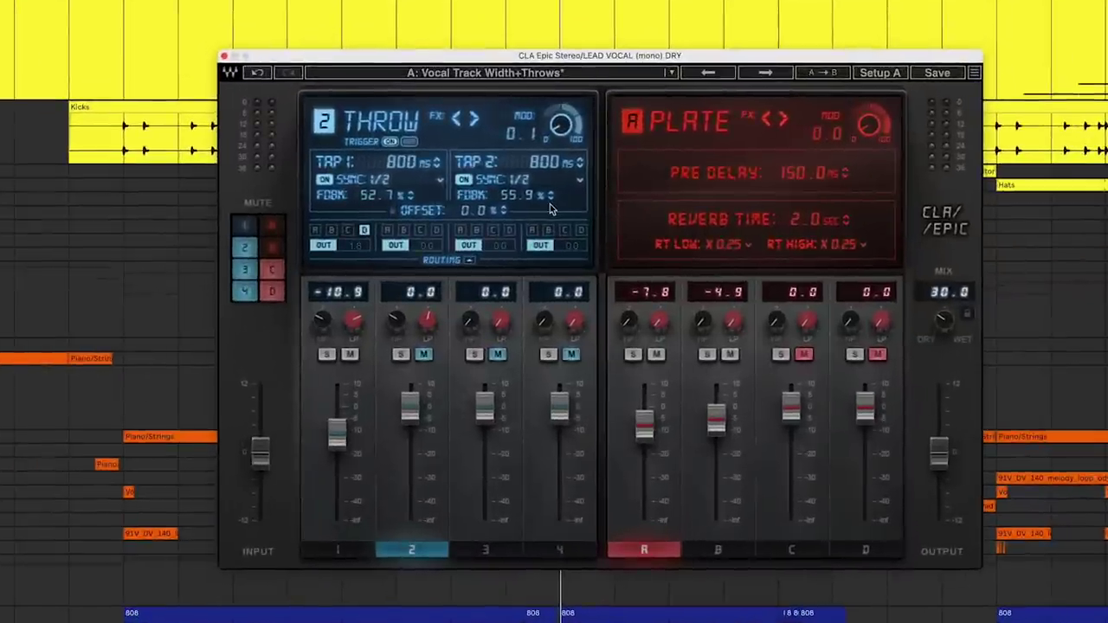
left_click(392, 142)
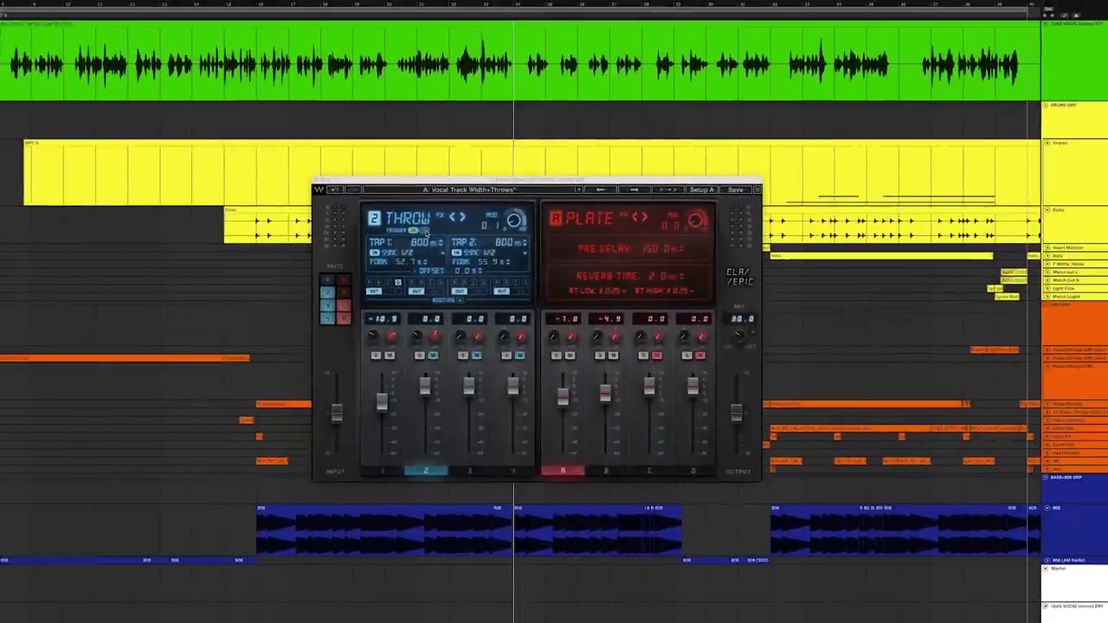
left_click(434, 356)
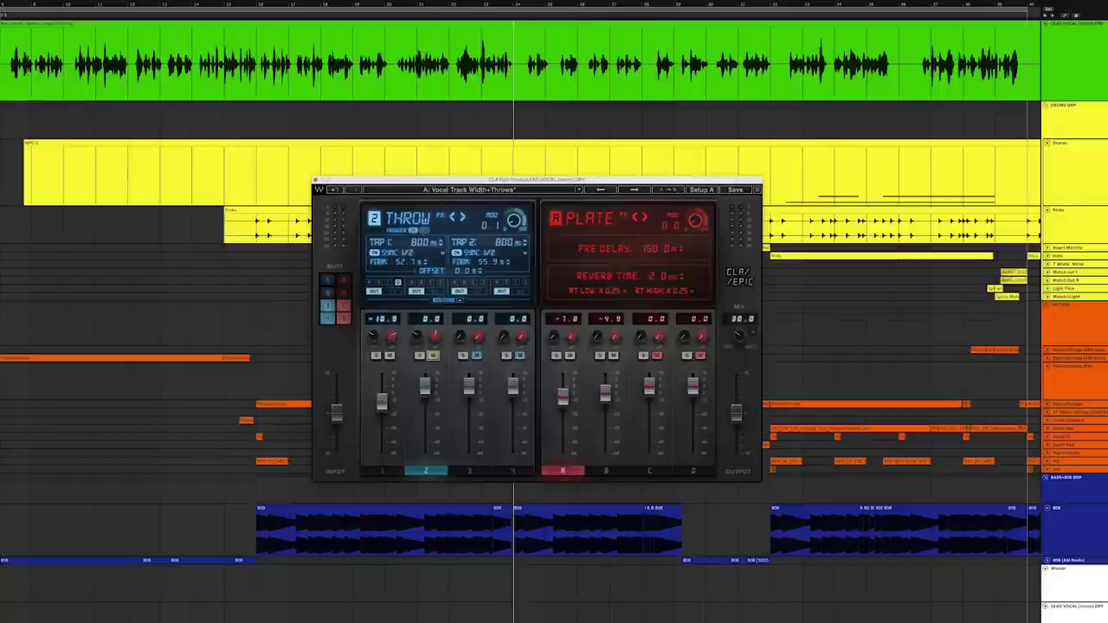
Trigger the Throw delay while the lead vocal plays, and show the automation lanes with the vocal track's ThrowTrigger automation
key("space")
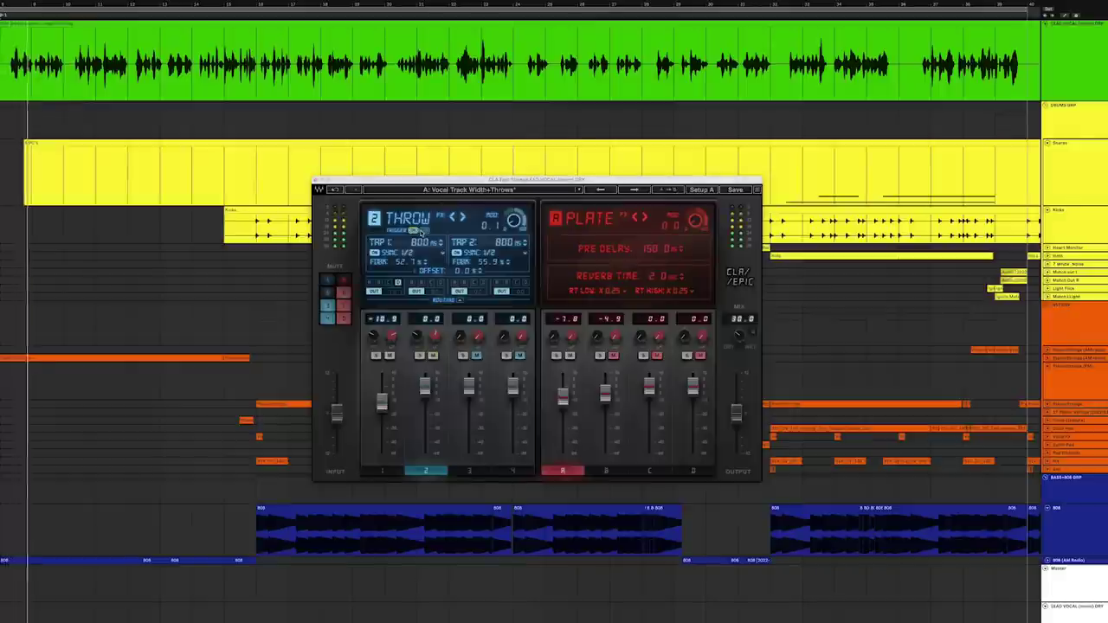
left_click(422, 232)
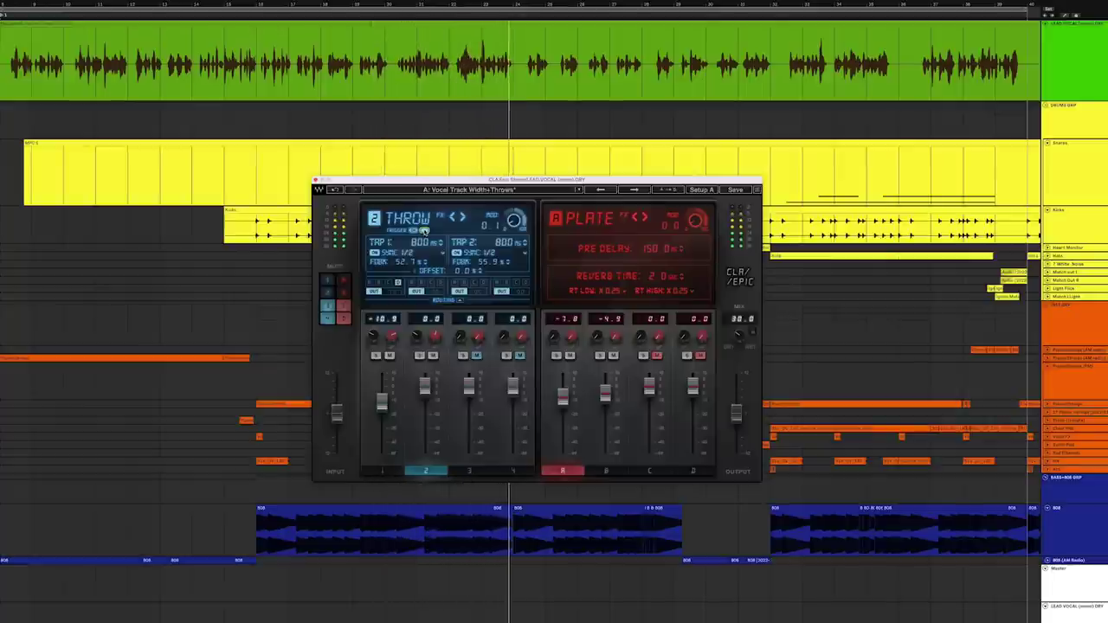
key("a")
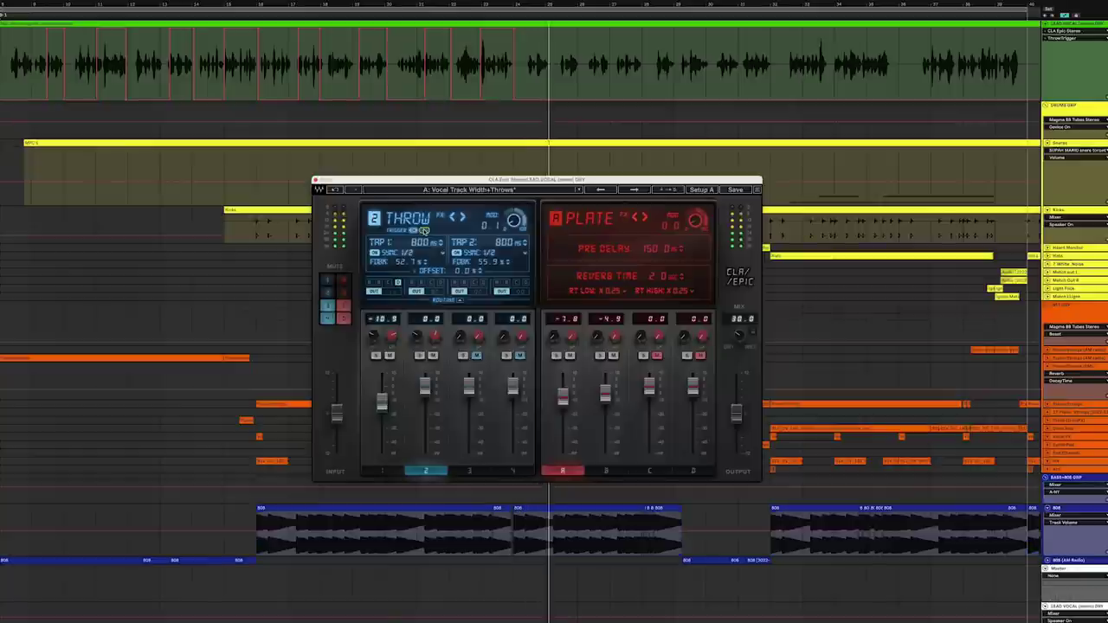